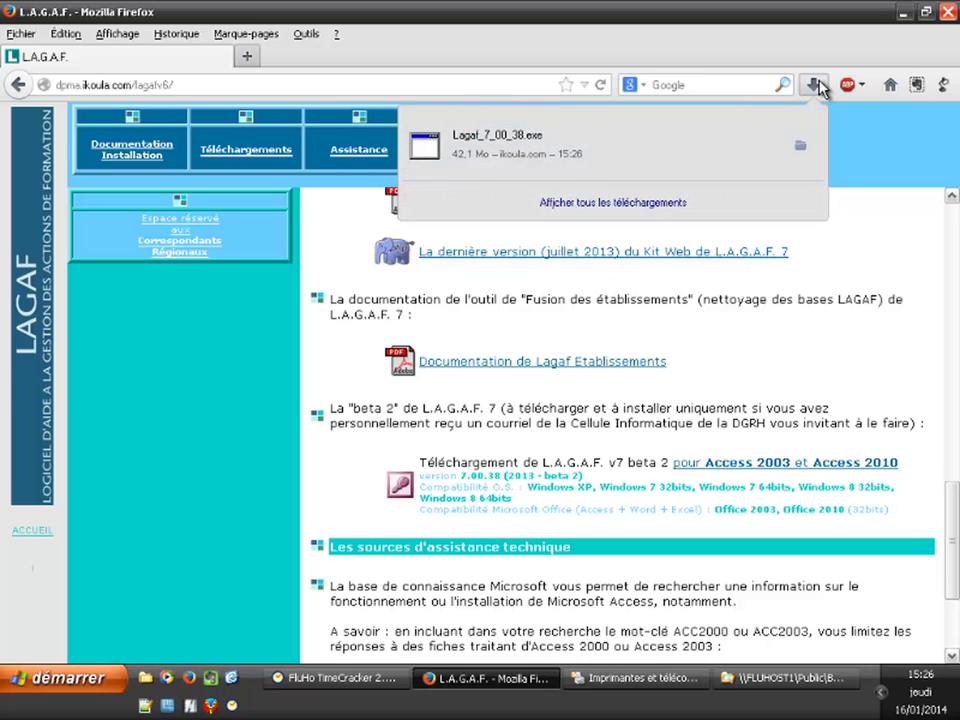
- Run the downloaded Lagaf_7_00_38.exe and start unzipping it to C:\Lagaf7.00
left_click(568, 144)
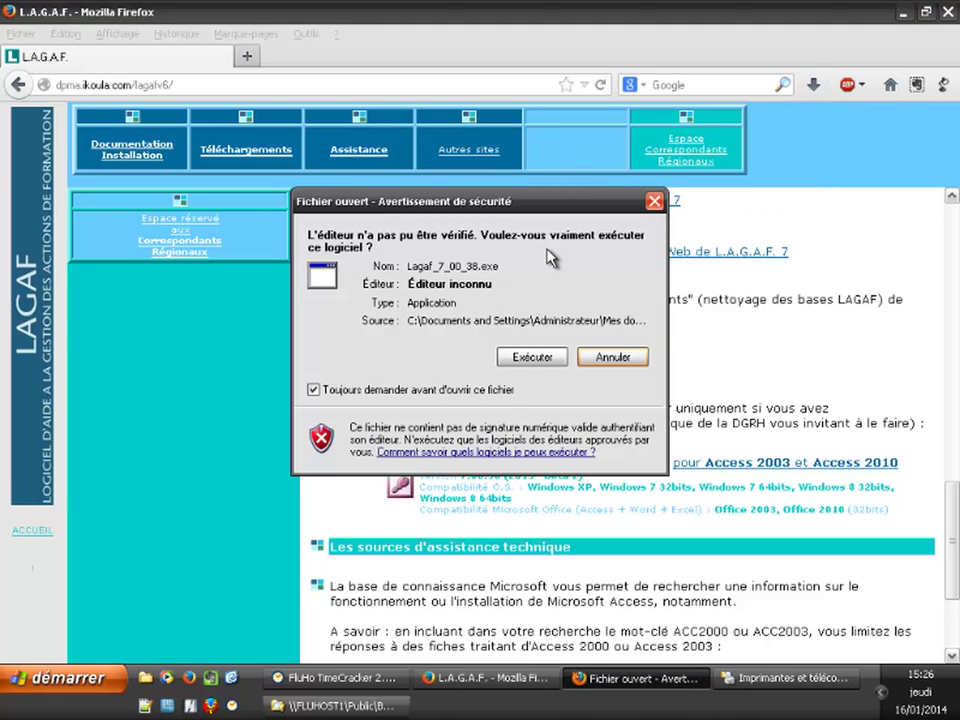
left_click(529, 360)
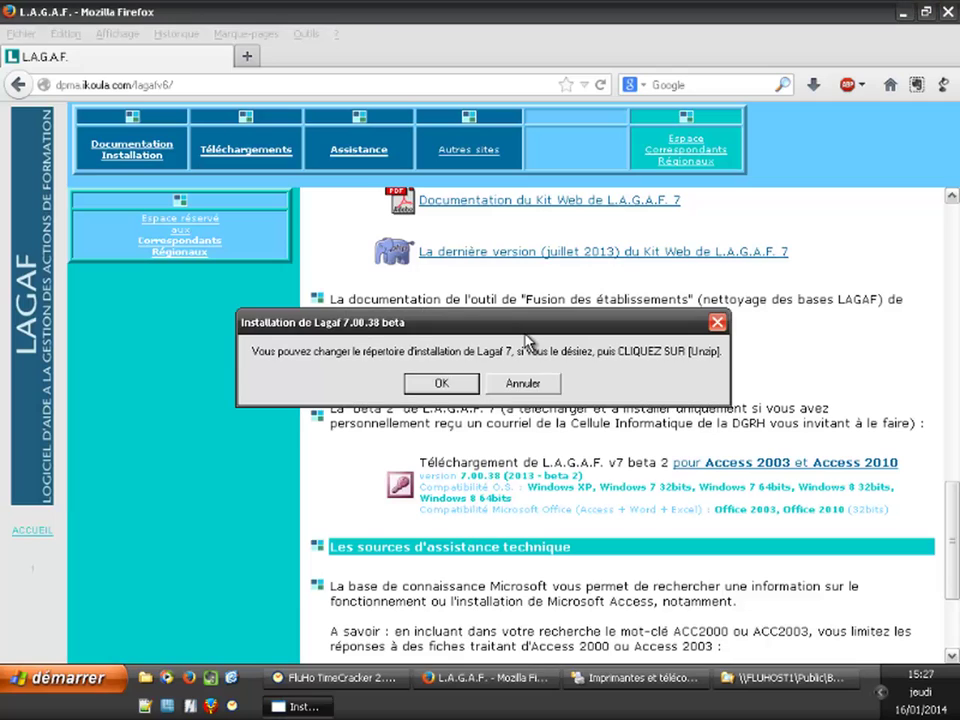
left_click(437, 386)
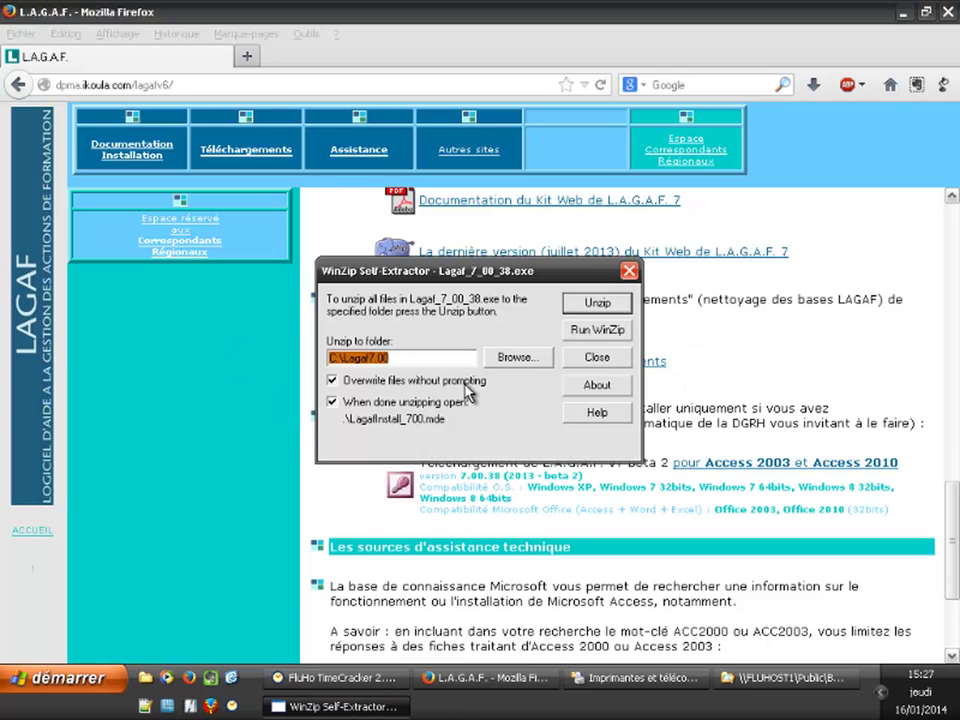
left_click(597, 303)
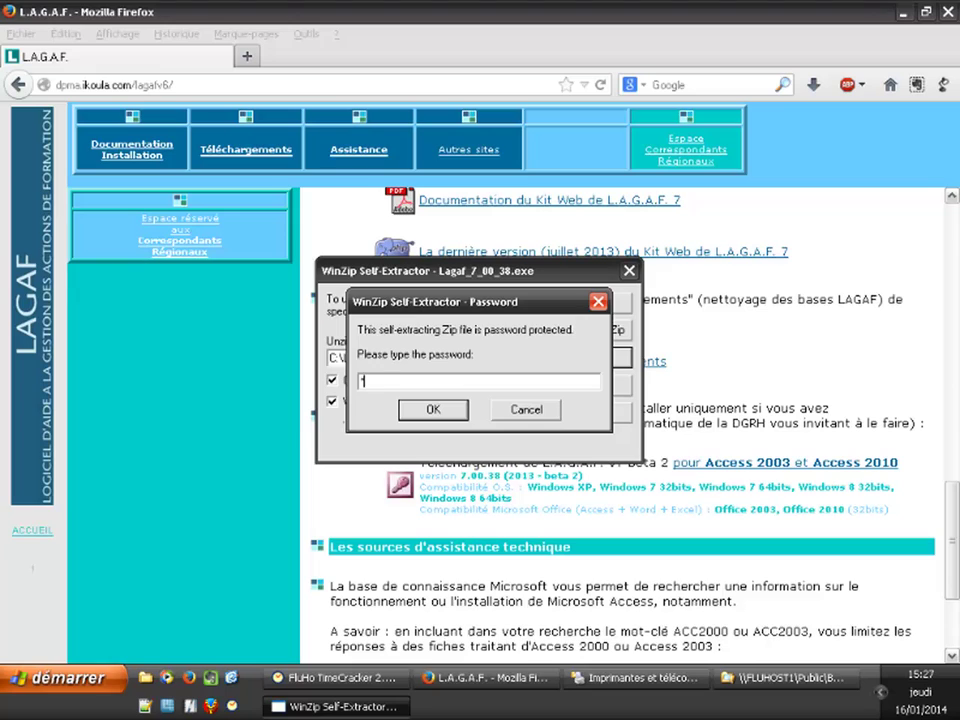
- Enter the archive password to extract the files and dismiss the extraction notice
type("*******")
key("Return")
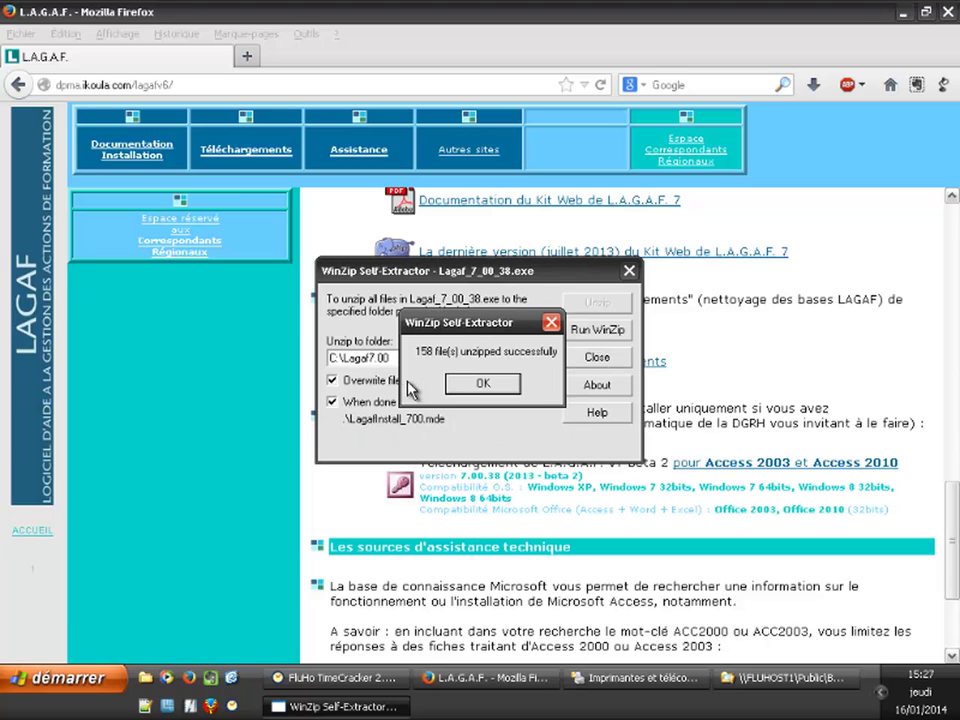
left_click(483, 383)
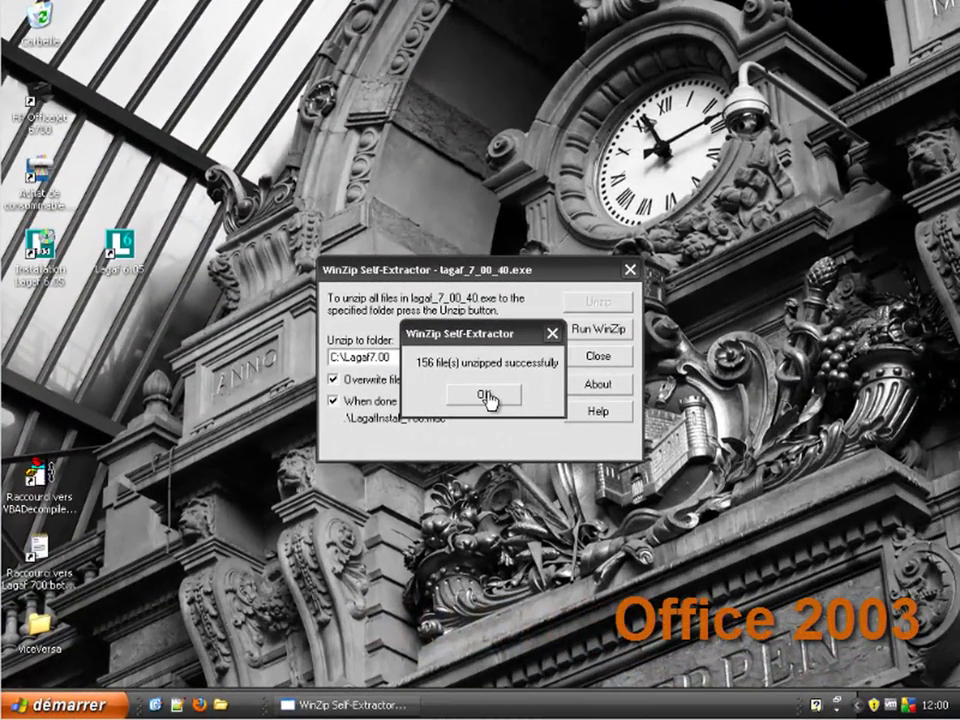
- Open LagafInstall_700.mde despite the security warning and advance the setup to page 5/5, declaring that Lagaf 7.00 already works on this computer
left_click(484, 395)
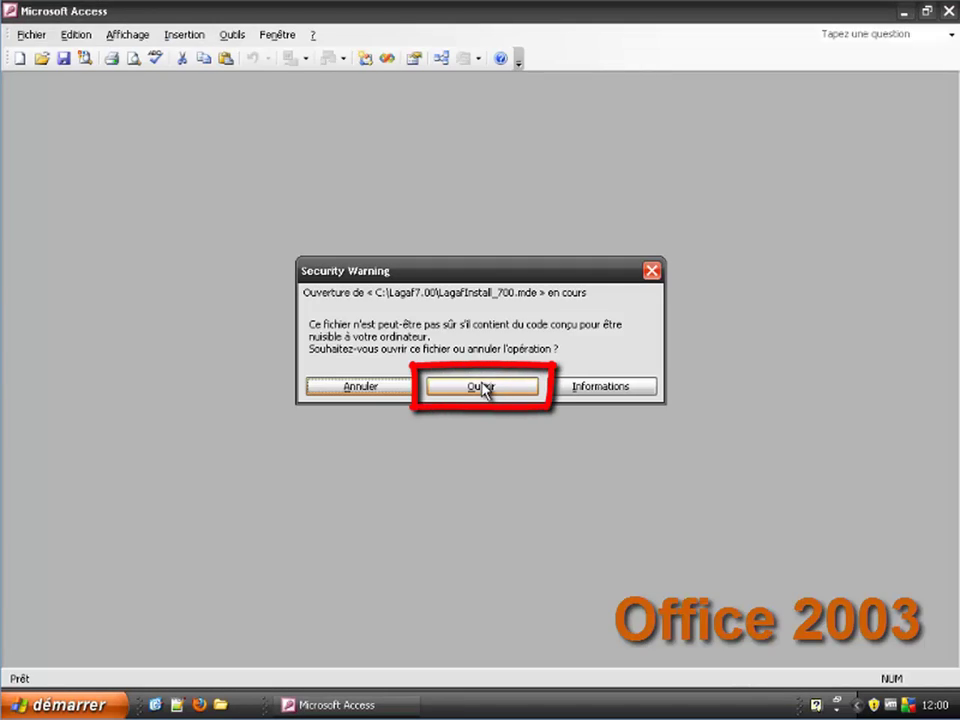
left_click(482, 386)
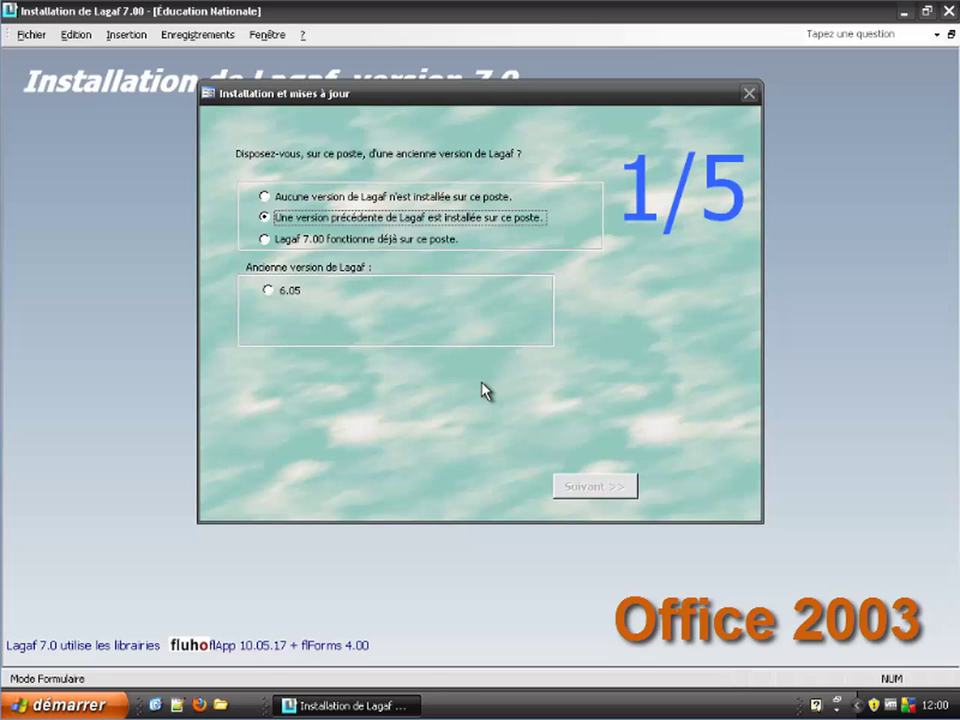
left_click(266, 240)
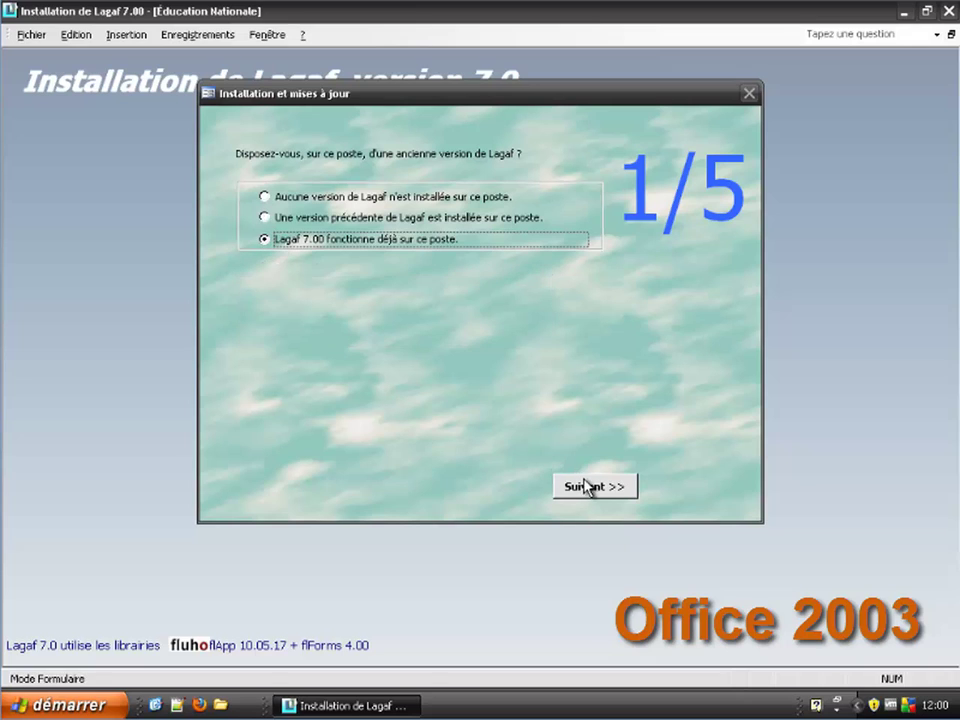
left_click(587, 487)
left_click(603, 488)
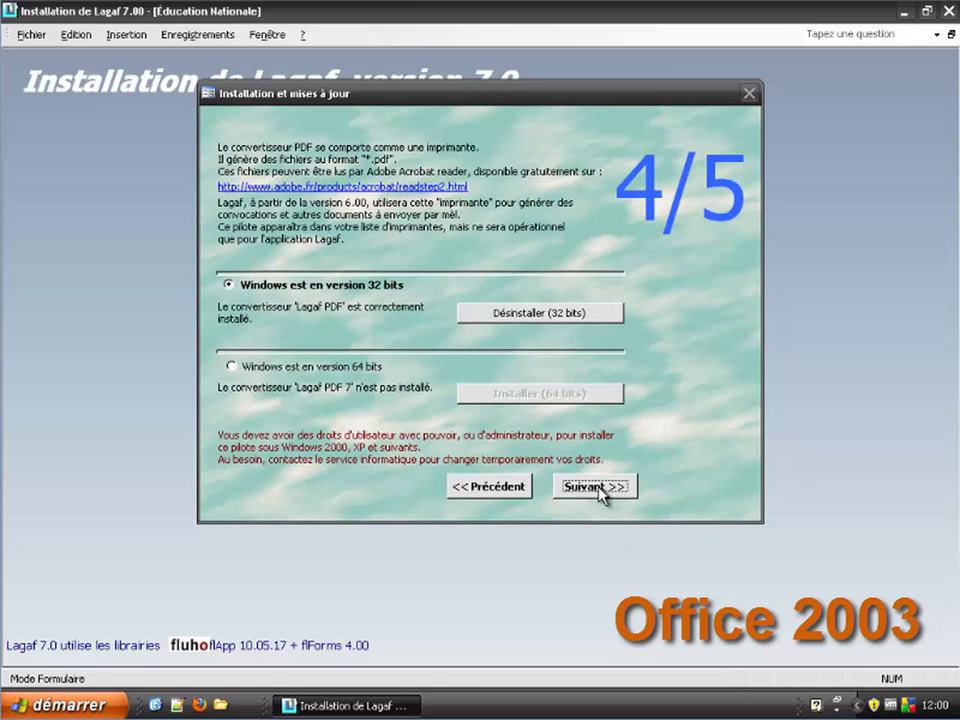
left_click(596, 489)
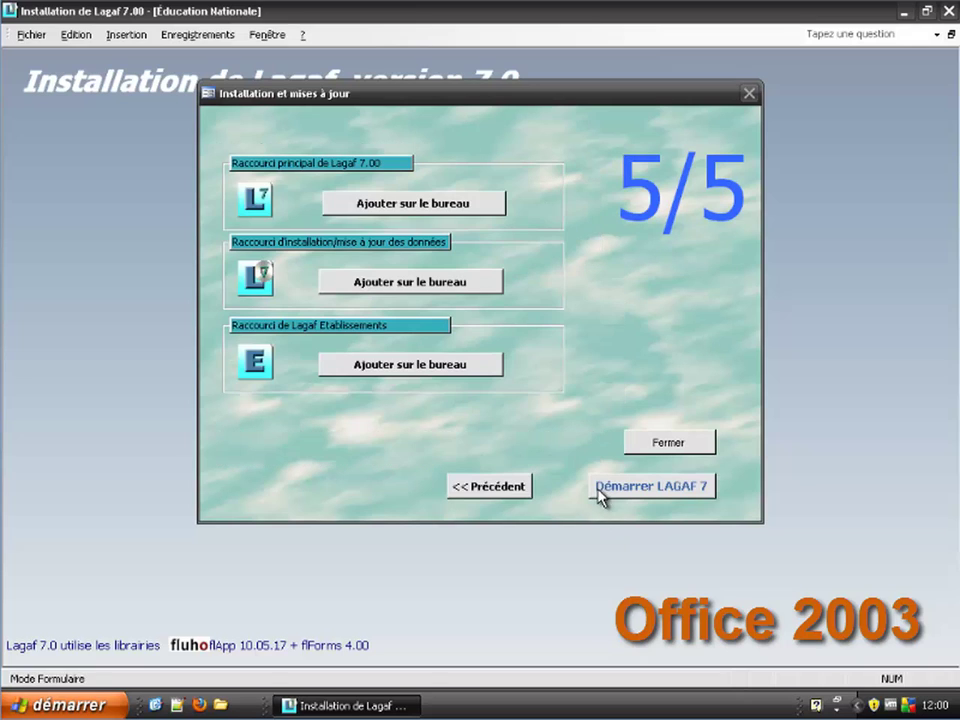
- Add the Lagaf 7.00, installation/update and Lagaf Etablissements shortcuts to the desktop and close the installer
left_click(405, 205)
left_click(392, 284)
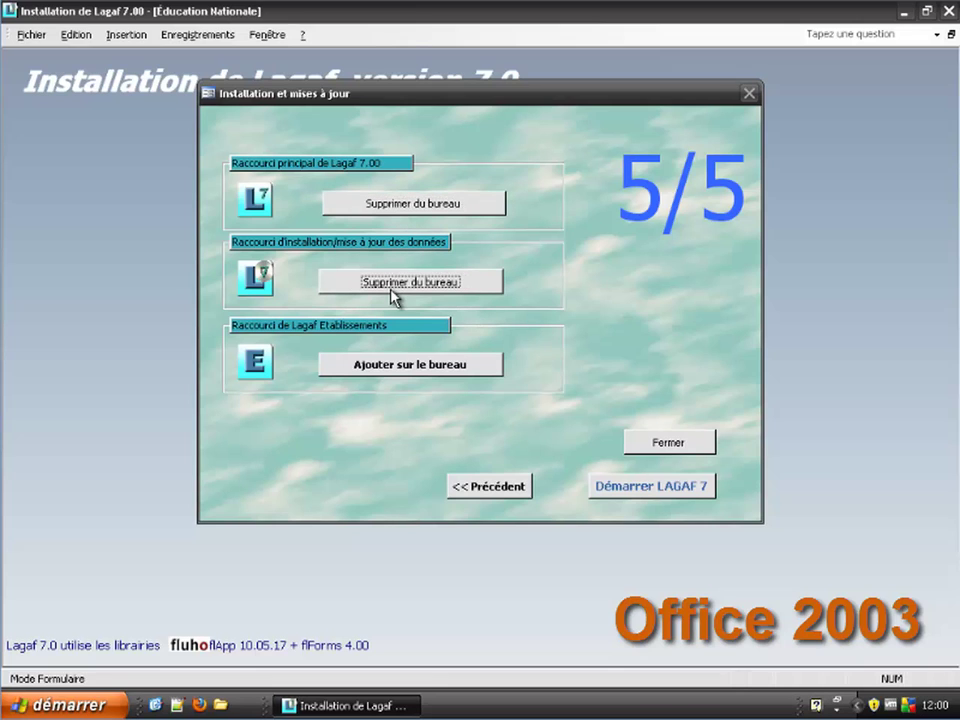
left_click(398, 367)
left_click(669, 448)
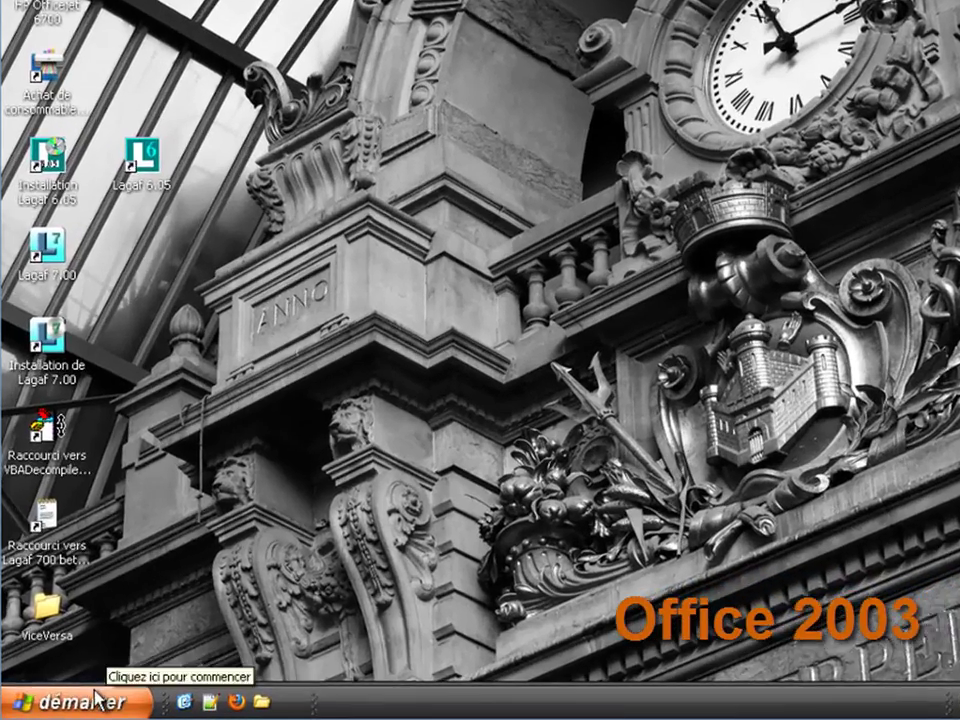
- Start Microsoft Office Access 2003 from the installed Microsoft Office programs
left_click(55, 704)
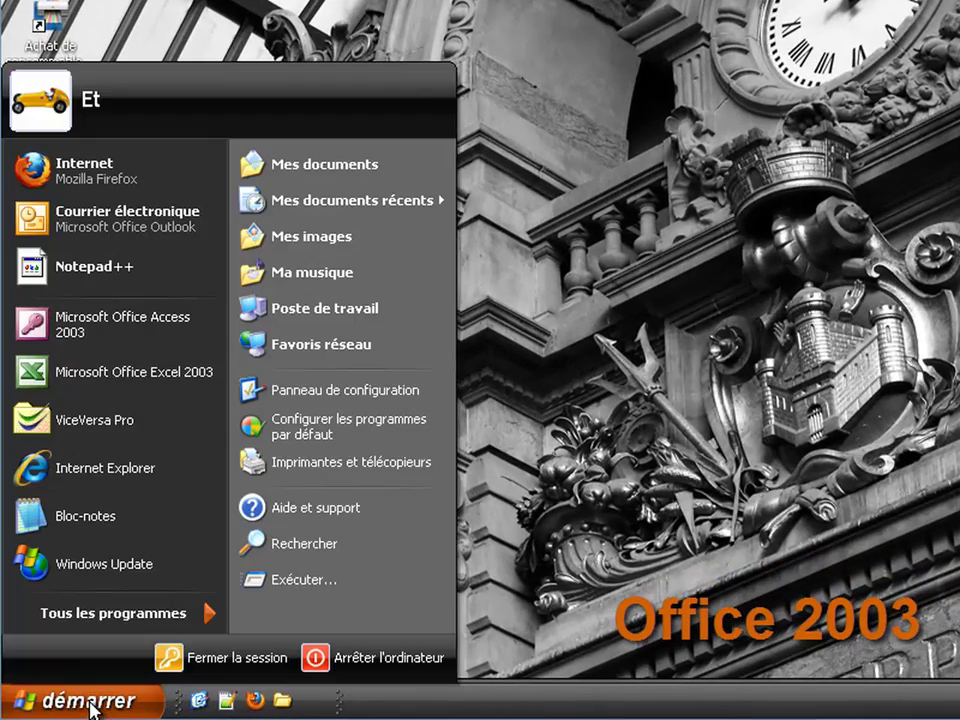
left_click(113, 623)
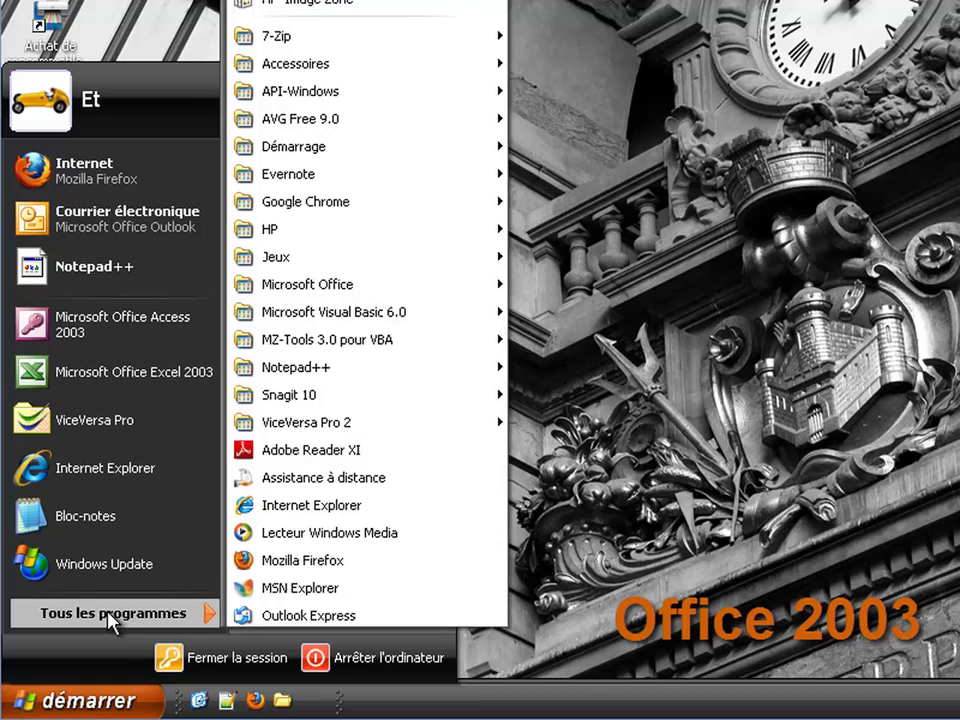
mouse_move(350, 286)
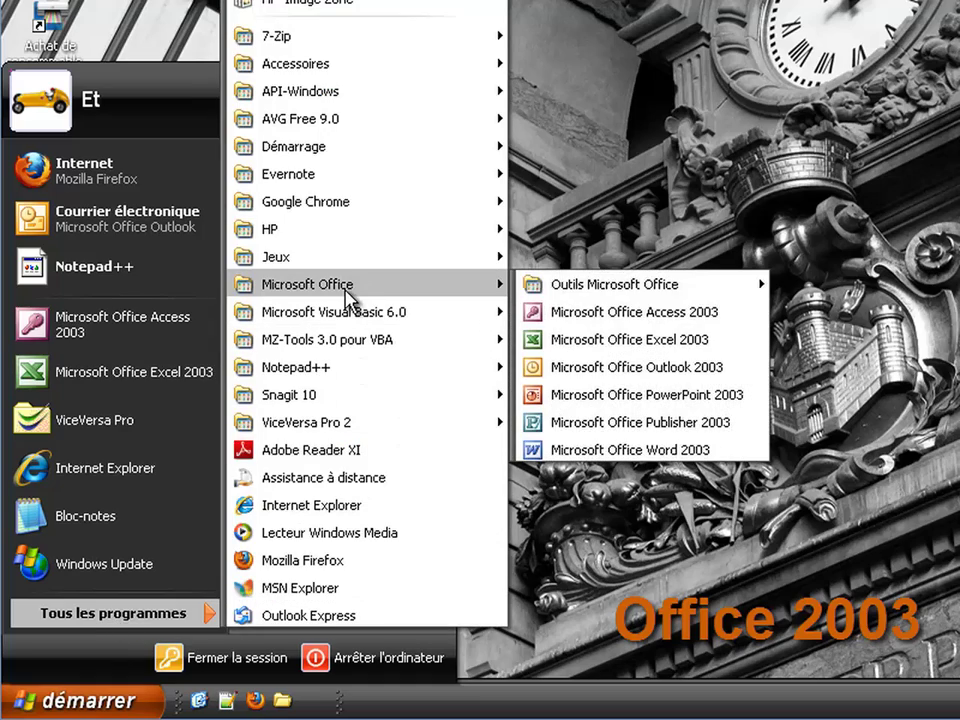
left_click(622, 316)
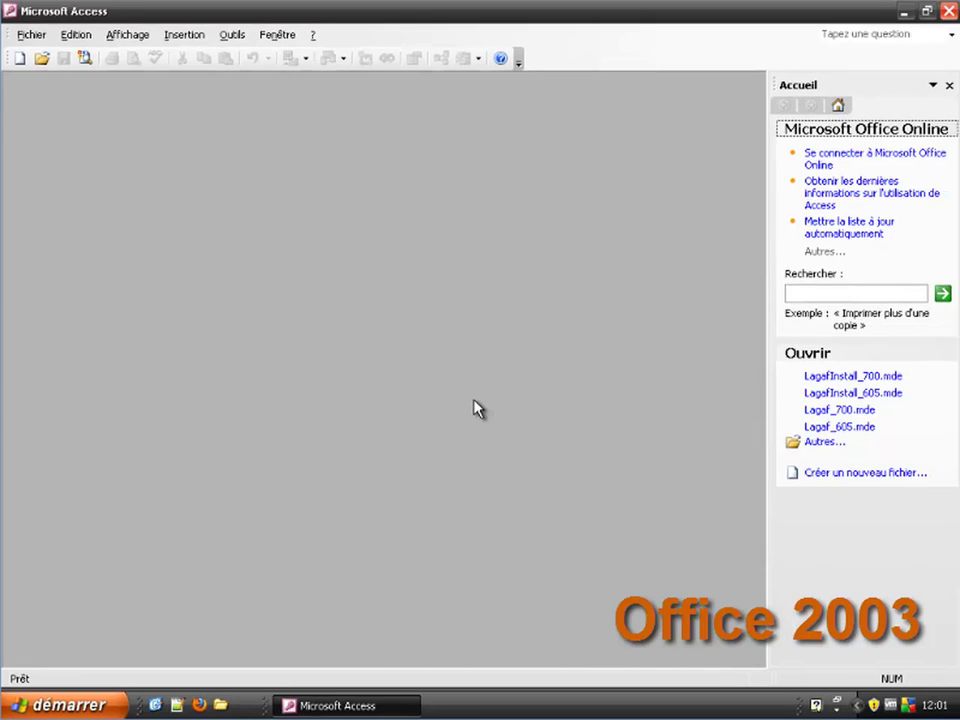
- Set the macro security level to low (Niveau de sécurité faible) and allow evaluation of potentially dangerous expressions
left_click(172, 46)
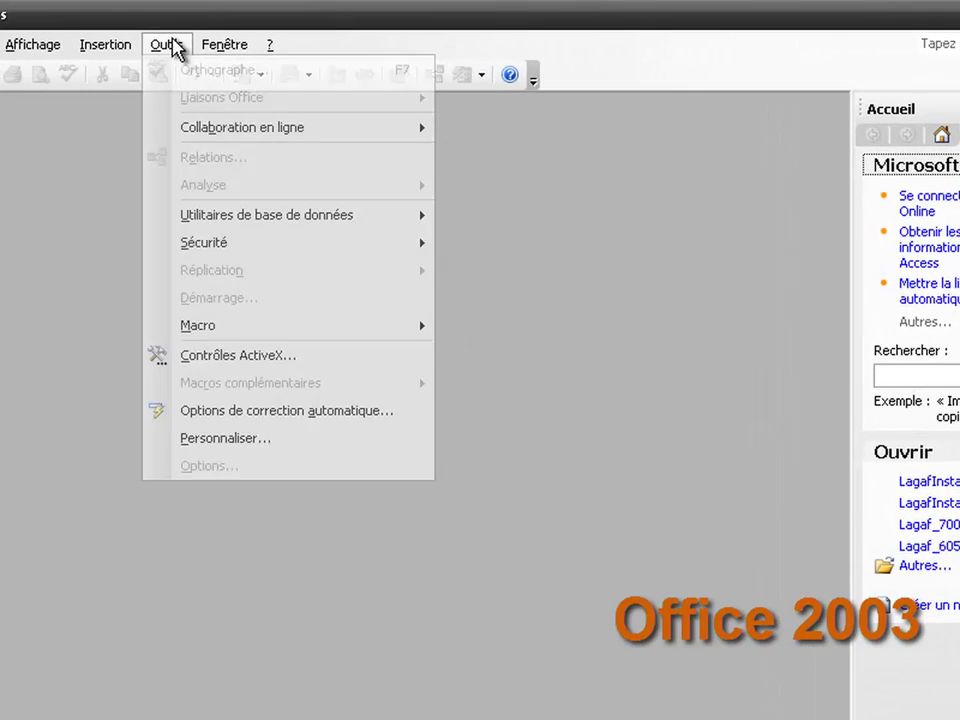
mouse_move(214, 330)
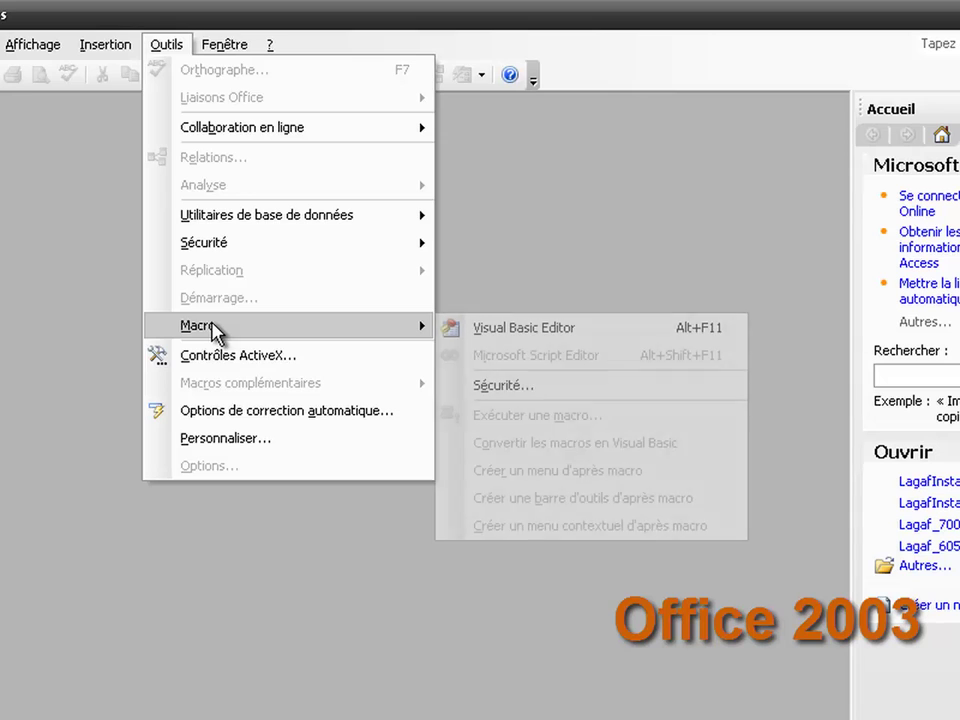
left_click(502, 384)
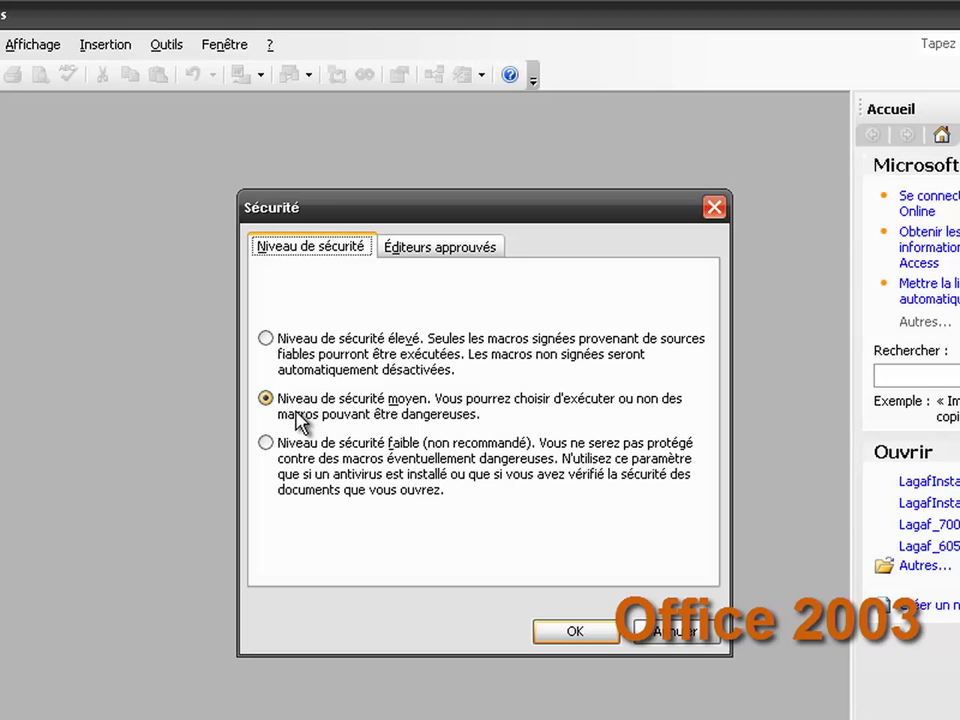
left_click(270, 445)
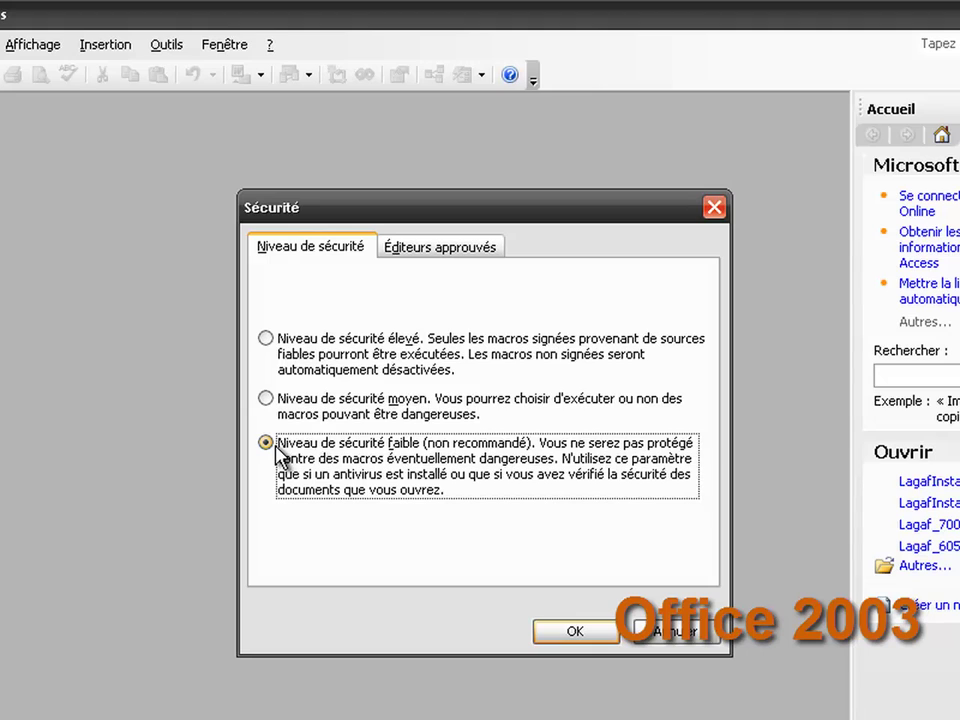
left_click(552, 634)
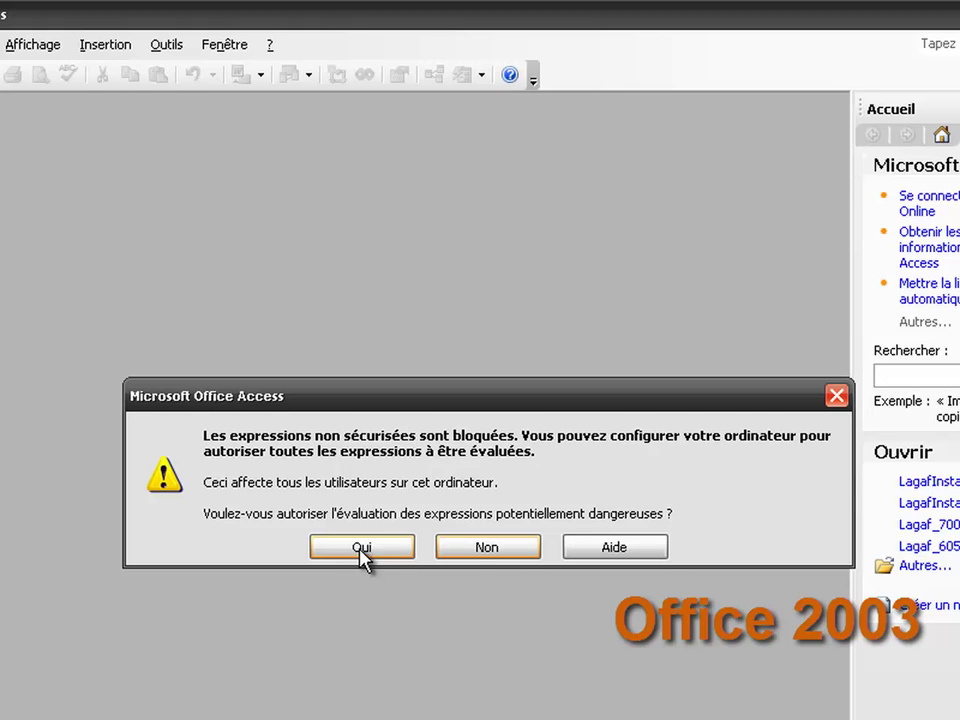
left_click(484, 557)
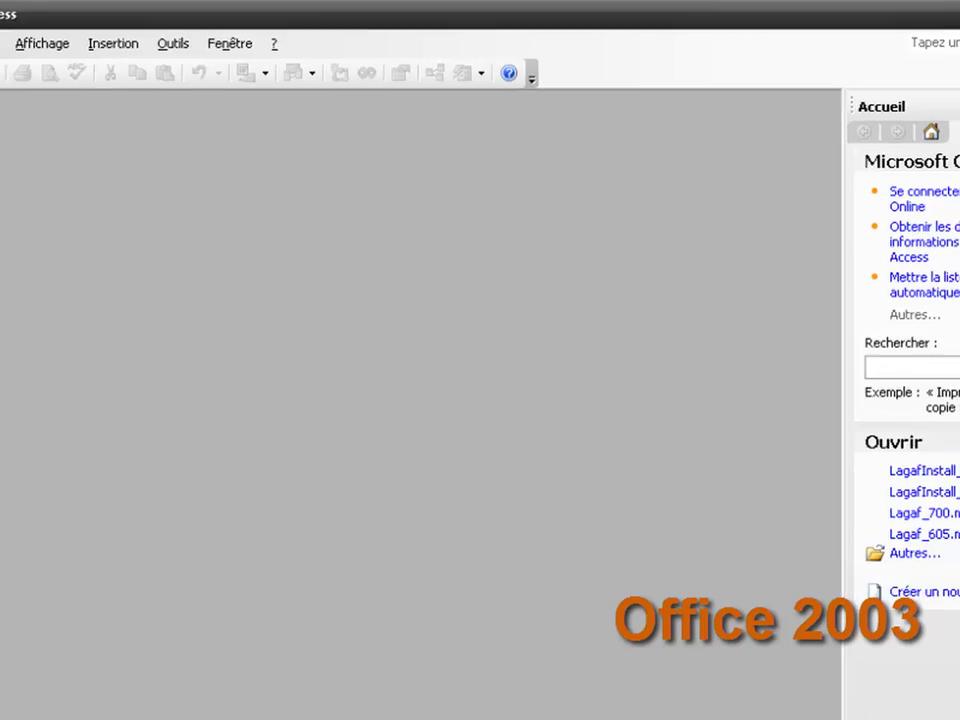
- Close Access and launch the Installation de Lagaf 7.00 shortcut from the desktop
left_click(958, 12)
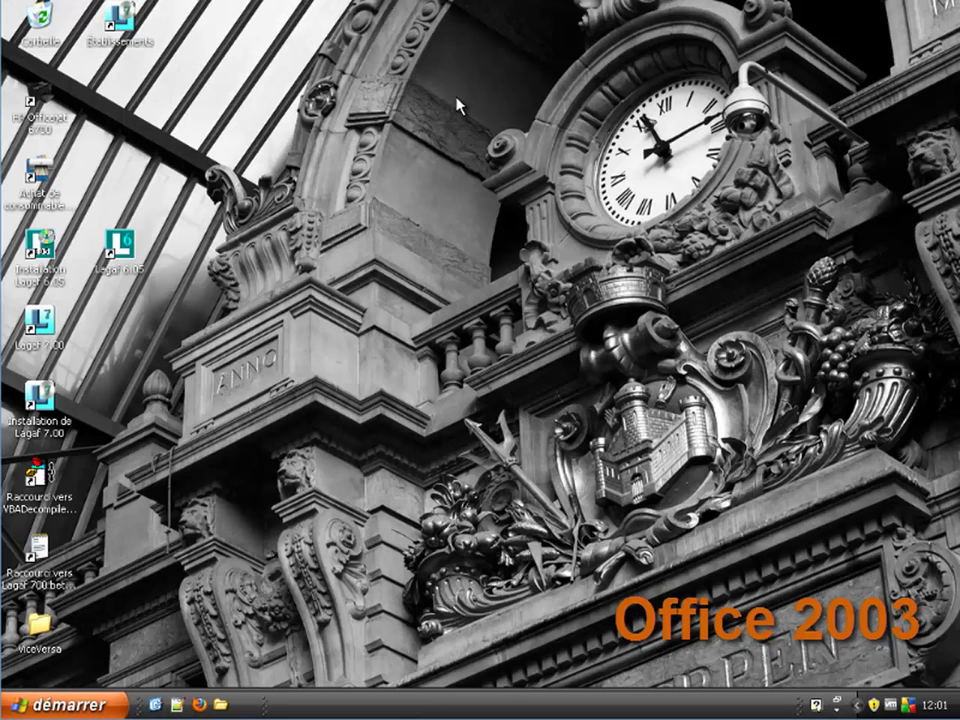
double_click(47, 403)
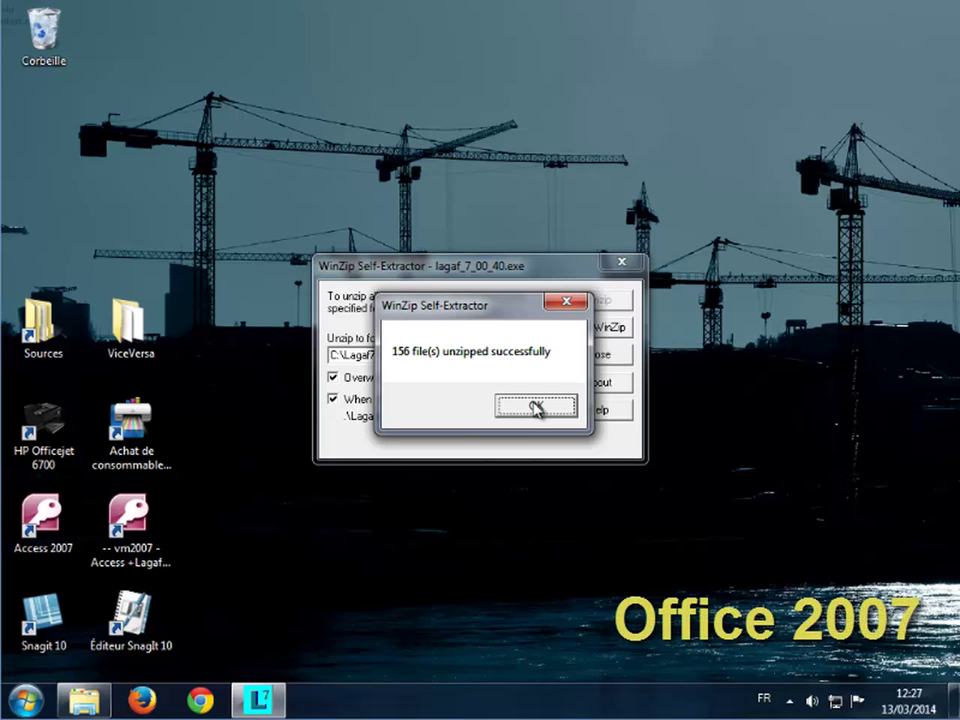
- On the Office 2007 computer, dismiss the extraction notice, allow flLib1005i.mde to open and enable the blocked content of LagafInstall_700.mde
left_click(535, 406)
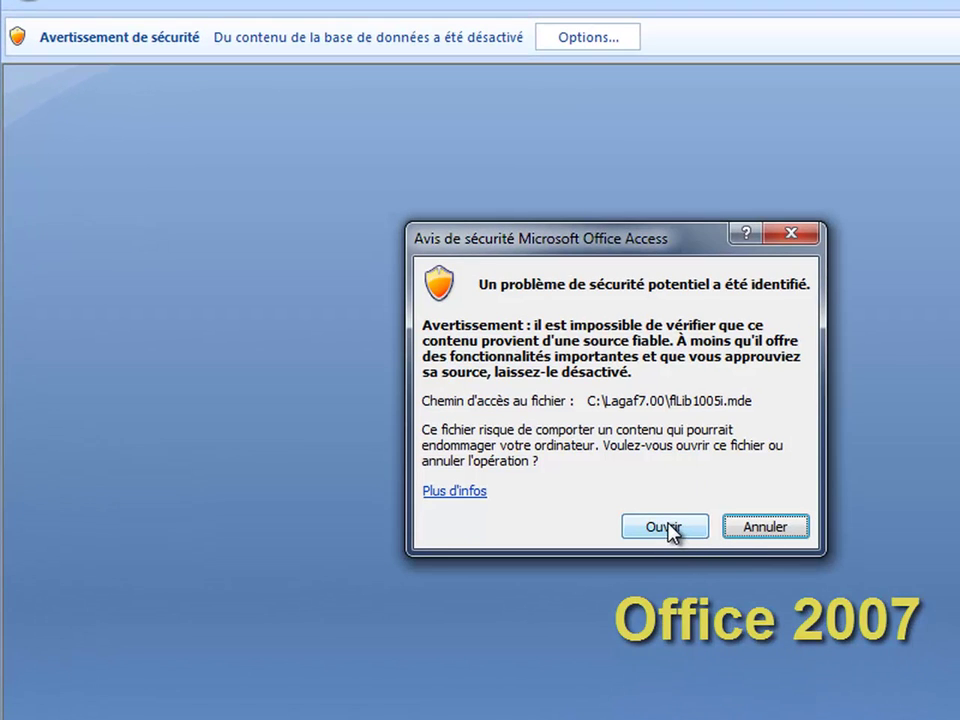
left_click(670, 526)
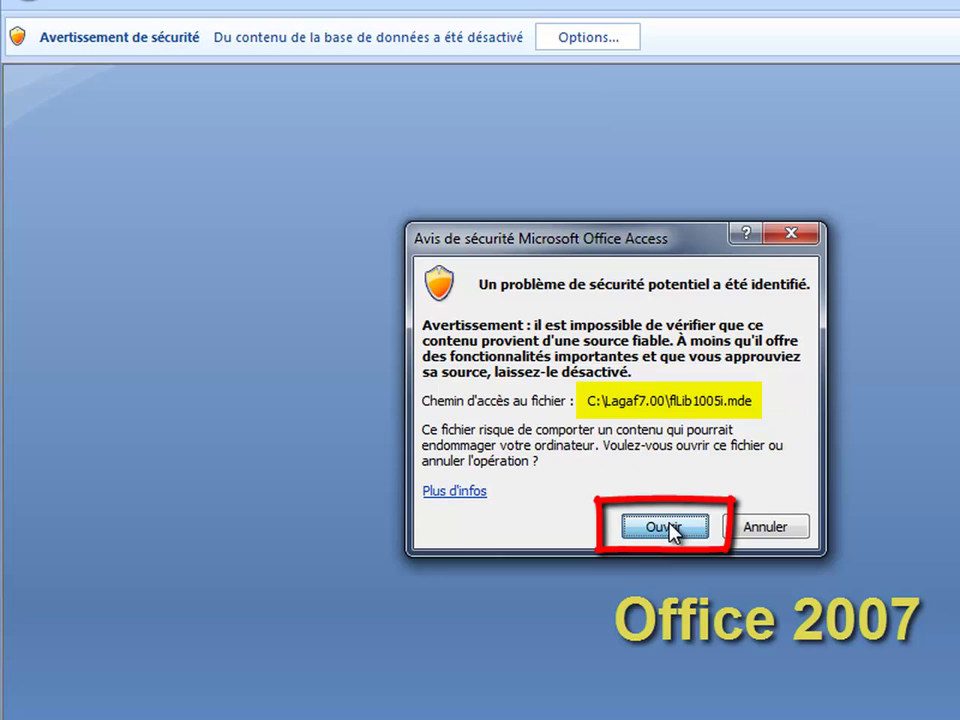
left_click(664, 527)
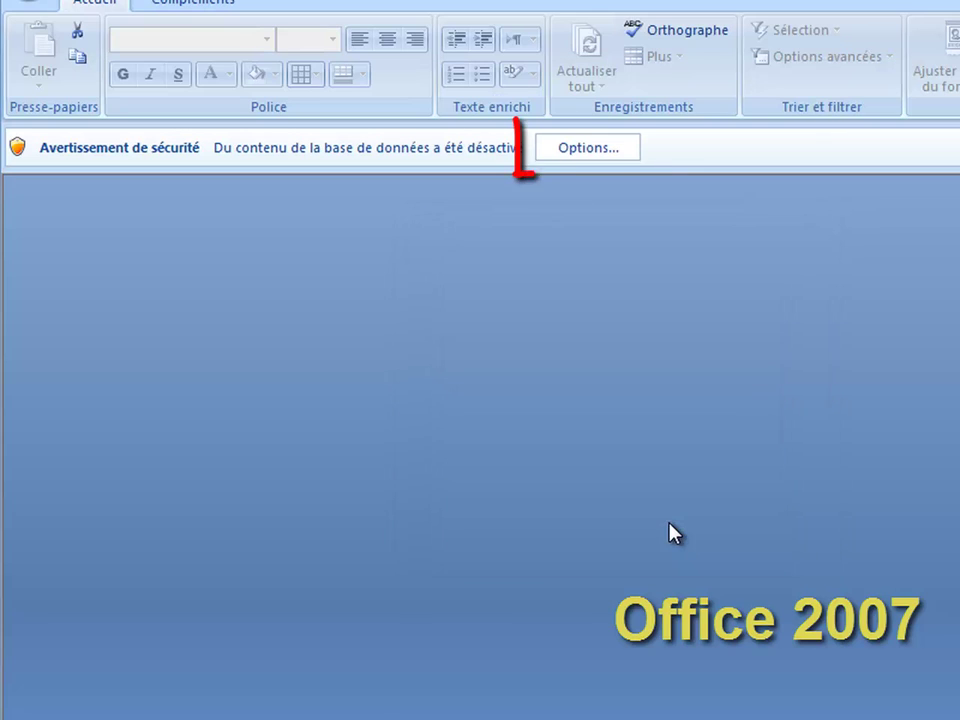
left_click(590, 155)
left_click(482, 468)
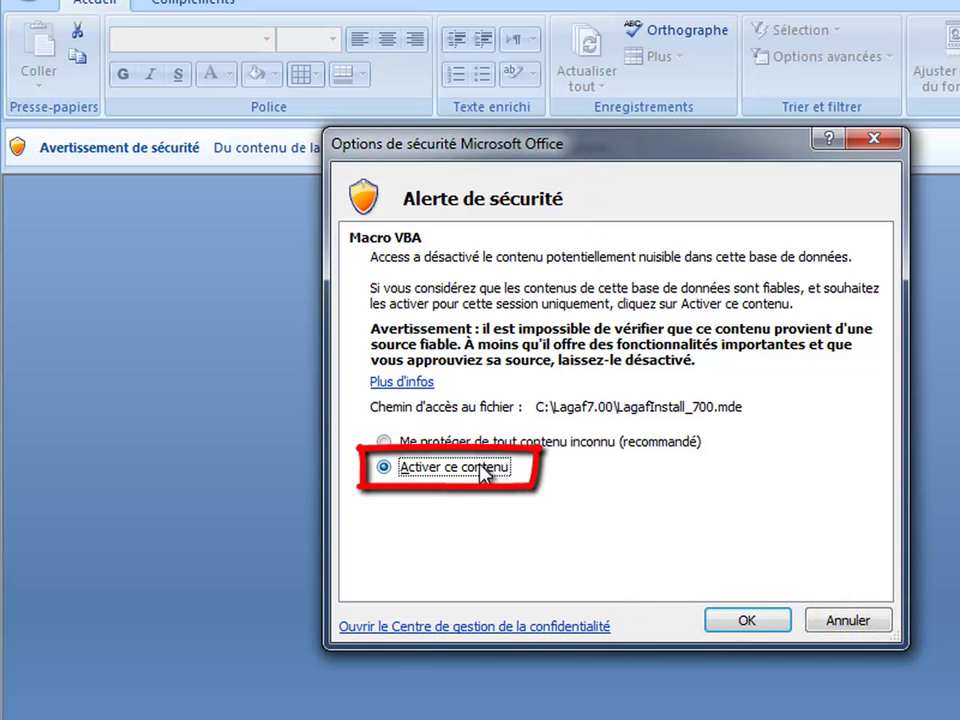
left_click(745, 620)
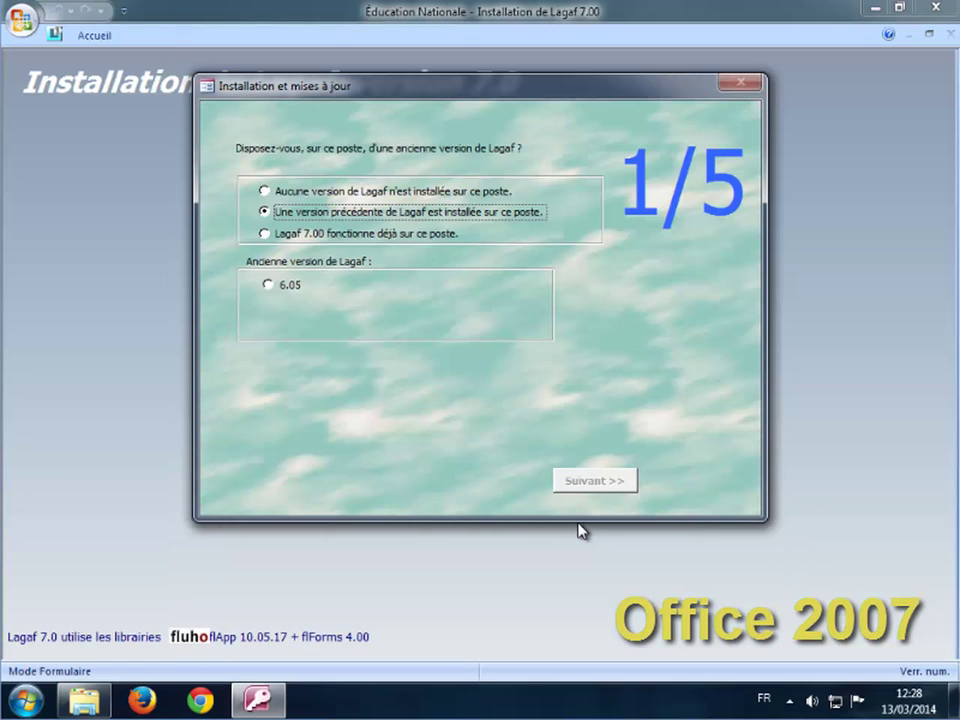
- Declare that Lagaf 7.00 already works on this computer and advance the setup to page 5/5, leaving the PDF converter options unchanged
left_click(352, 236)
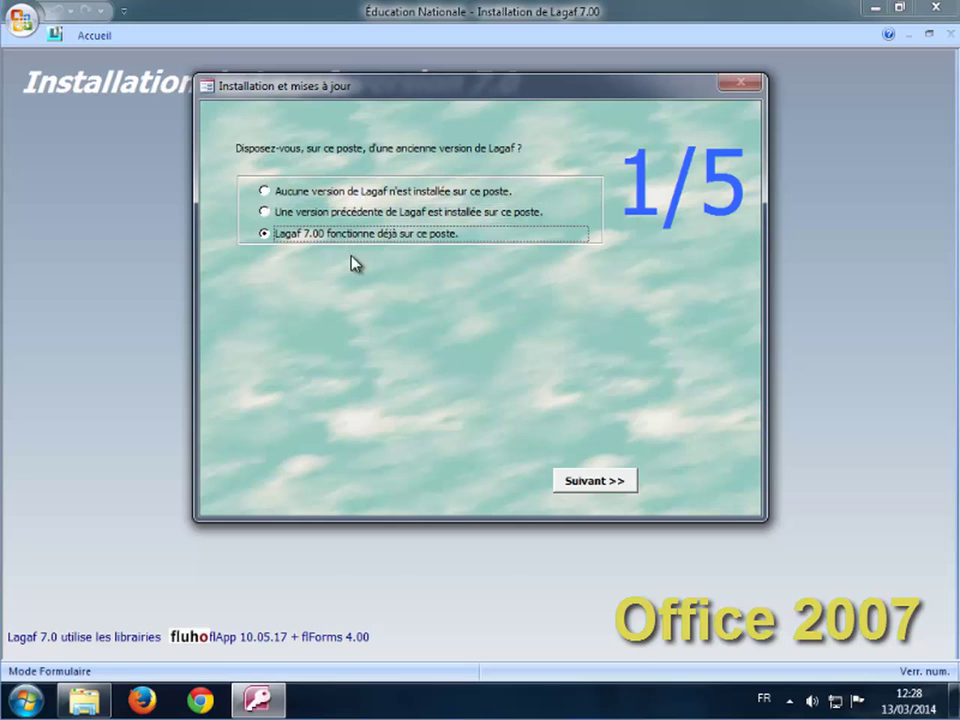
left_click(595, 482)
left_click(595, 482)
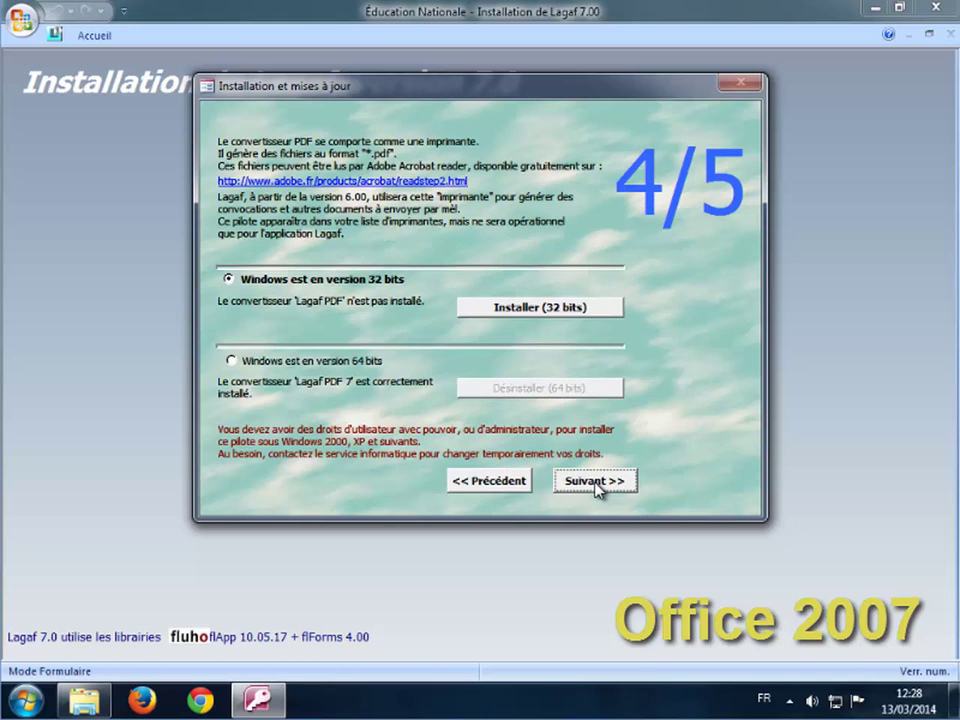
left_click(595, 482)
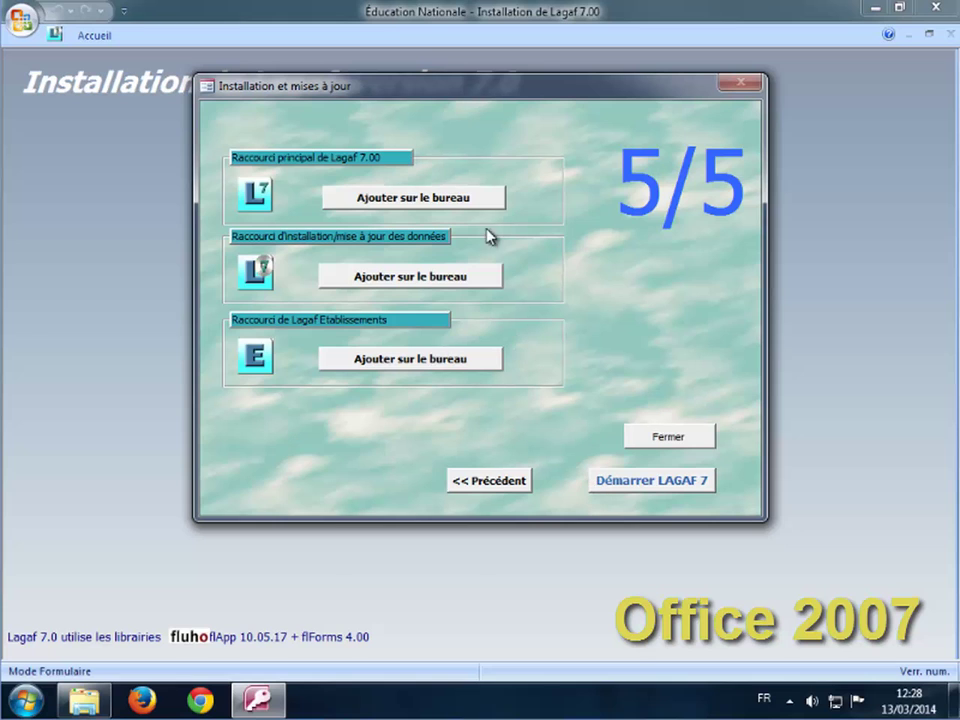
- Place the main Lagaf 7.00, data installation/update and Lagaf Etablissements shortcuts on the desktop, and close the setup
left_click(466, 203)
left_click(449, 280)
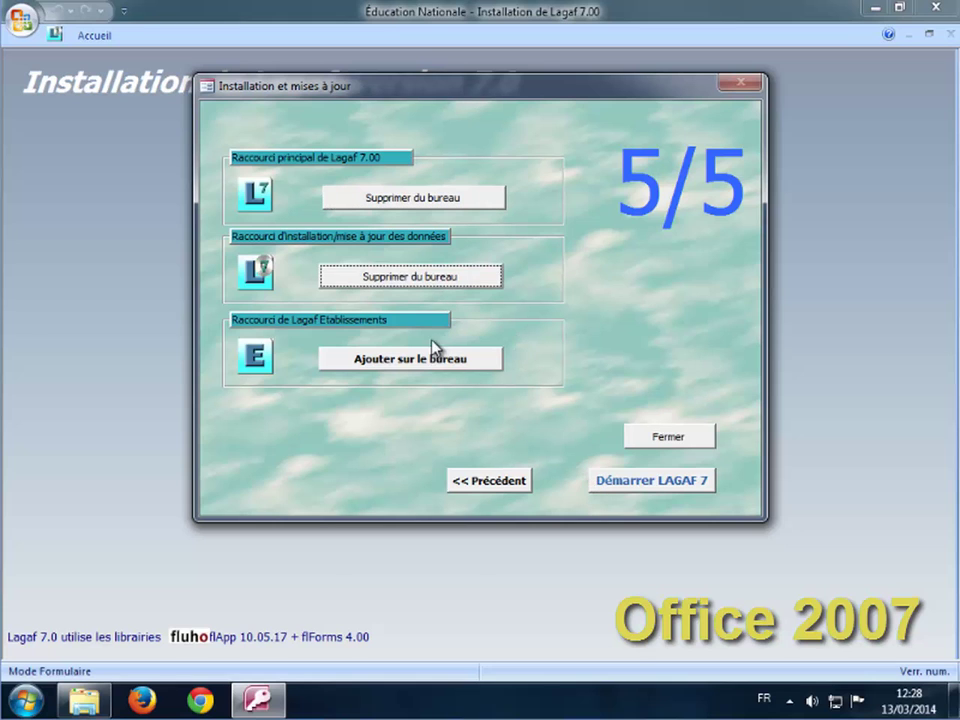
left_click(437, 360)
left_click(663, 440)
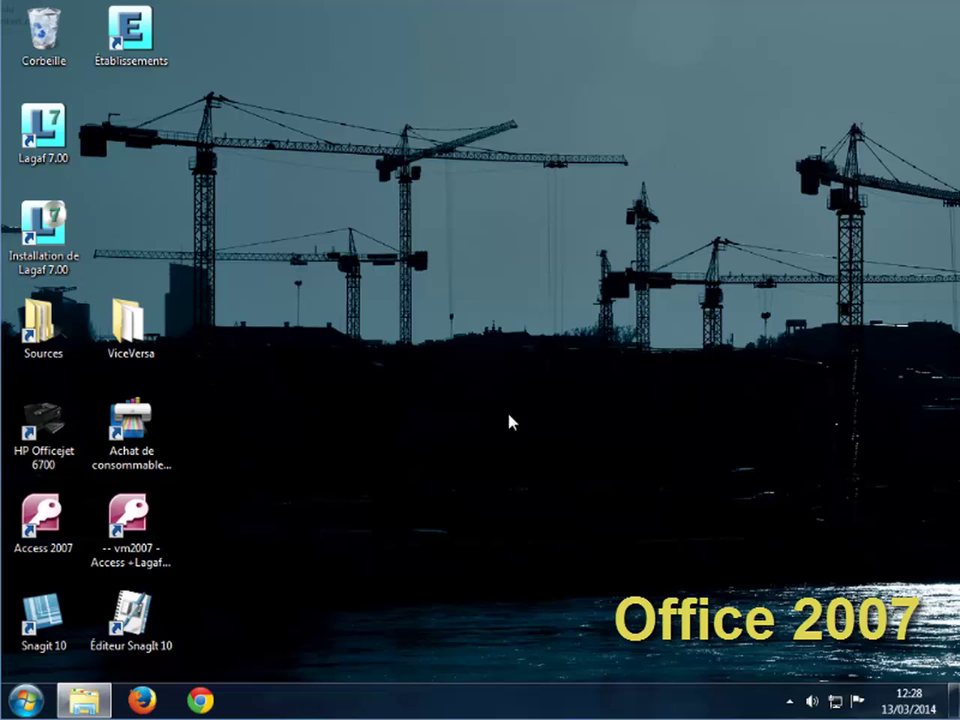
- Launch the Installation de Lagaf 7.00 shortcut from the Office 2007 desktop
left_click(47, 218)
double_click(47, 238)
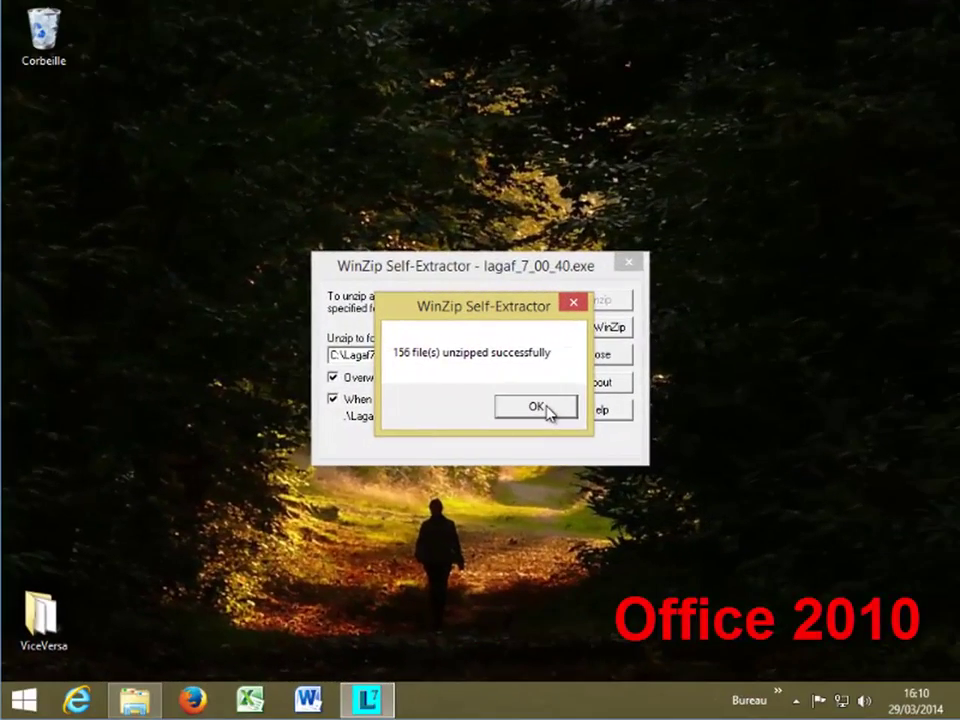
- On the Office 2010 computer, dismiss the extraction notice, allow flLib1005i.mde to open and enable the blocked content
left_click(549, 409)
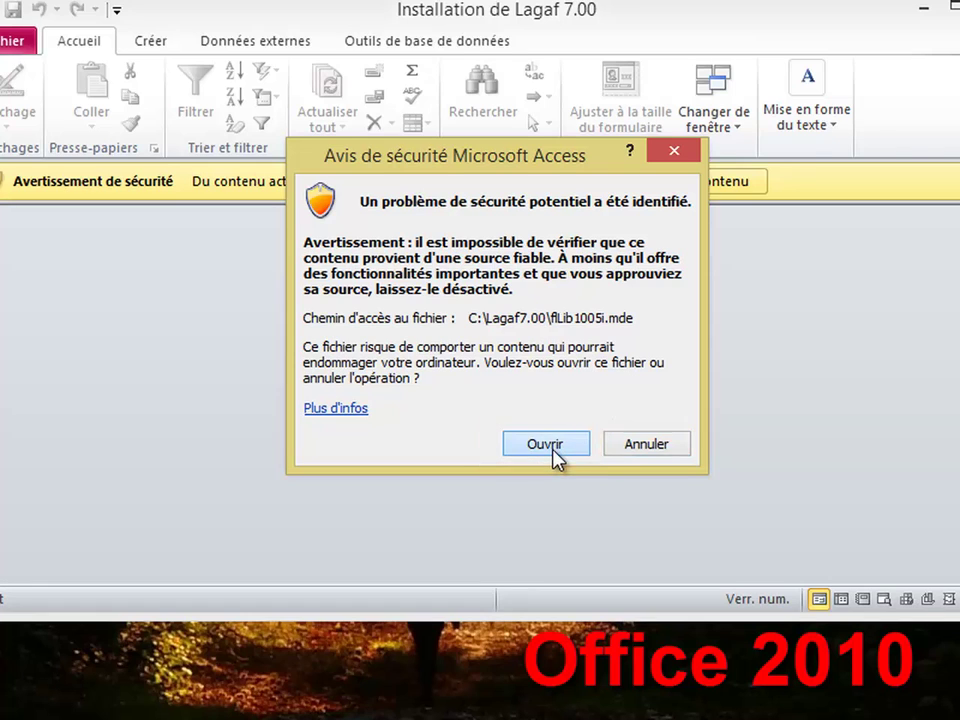
left_click(553, 456)
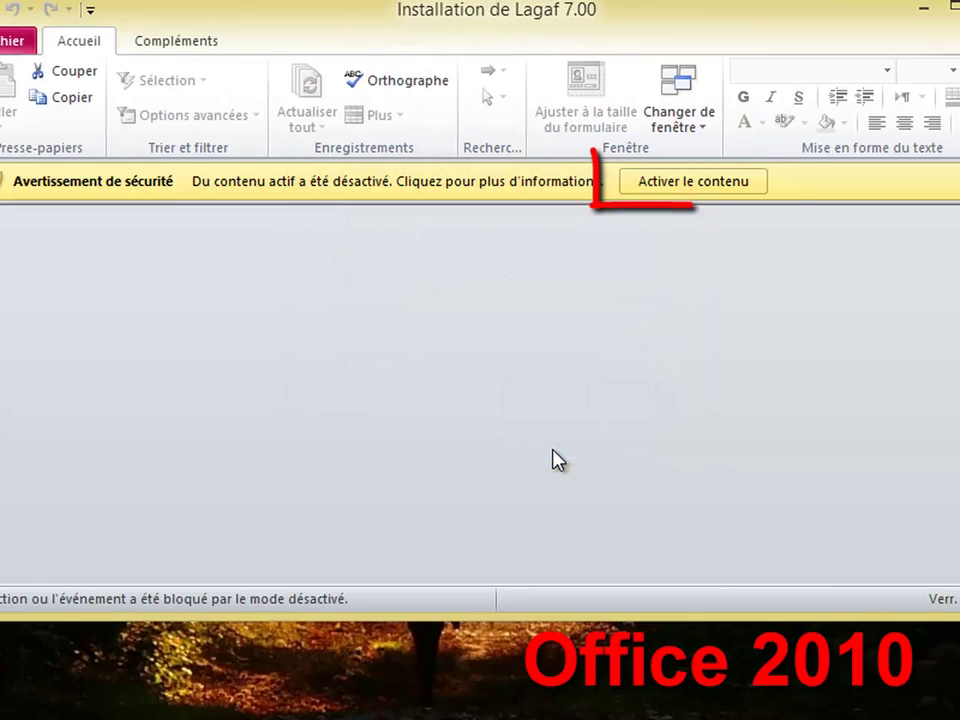
left_click(694, 188)
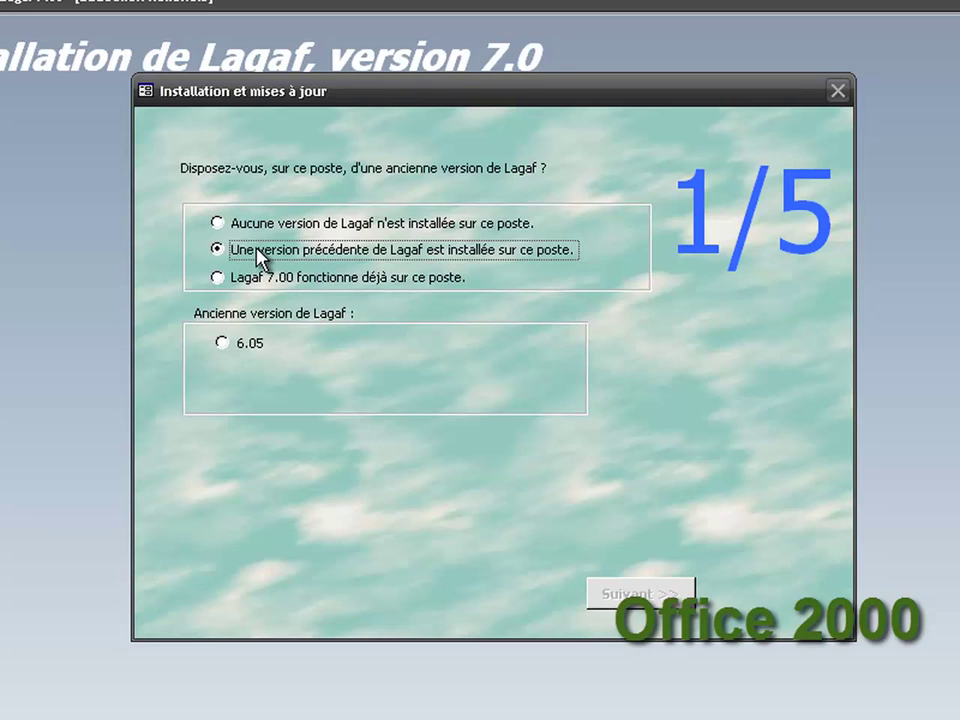
- In the Office 2000 setup, choose 6.05 as the old Lagaf version, recover its Word templates and advance to page 2/5
left_click(222, 345)
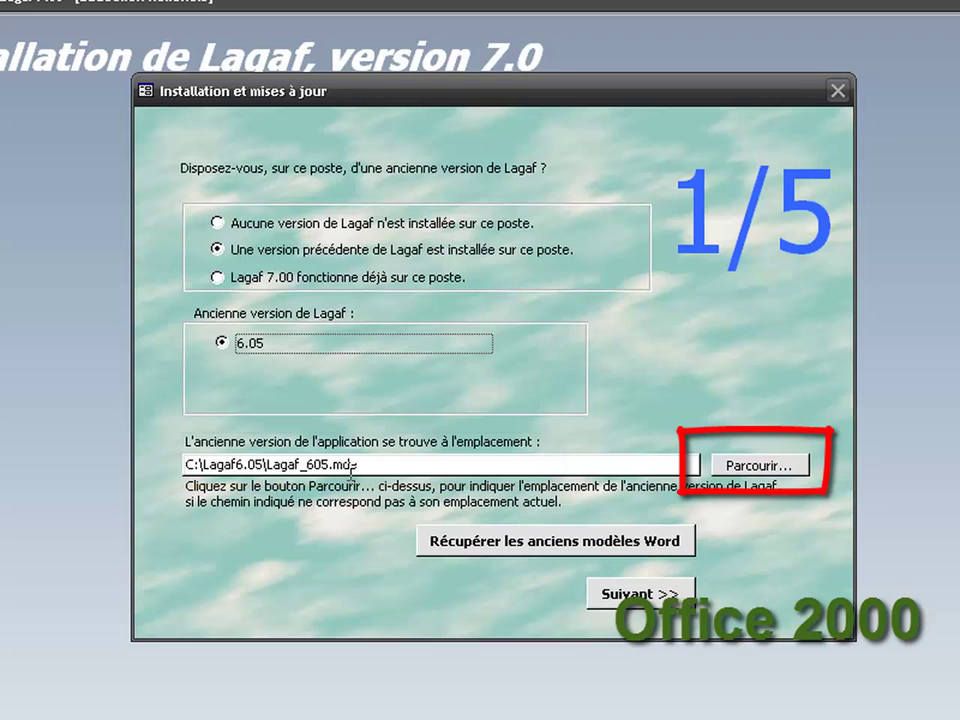
left_click(530, 553)
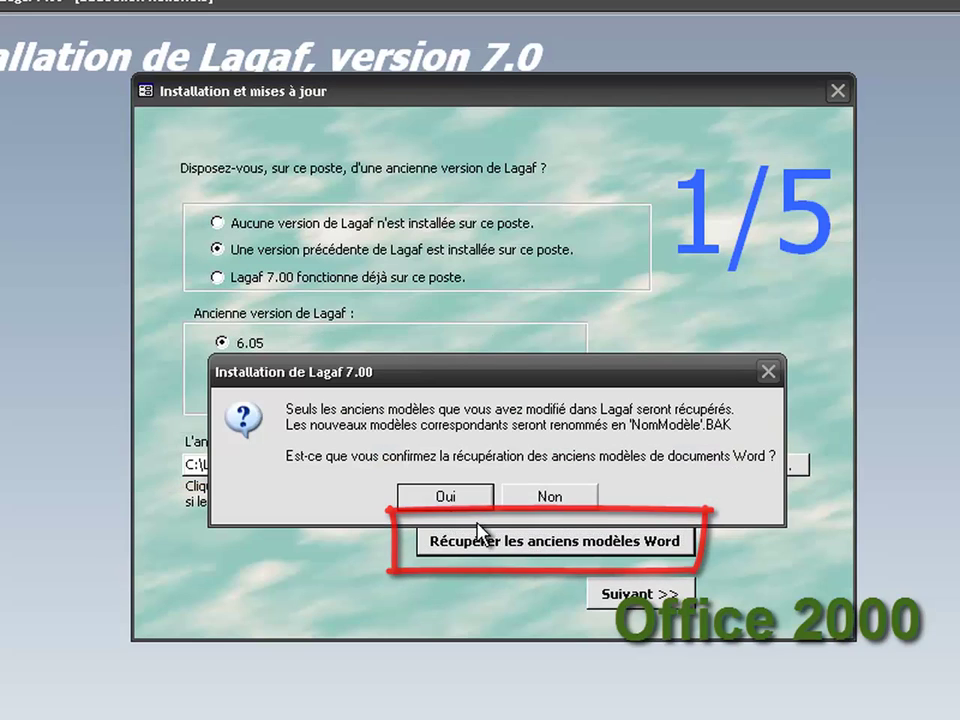
left_click(458, 497)
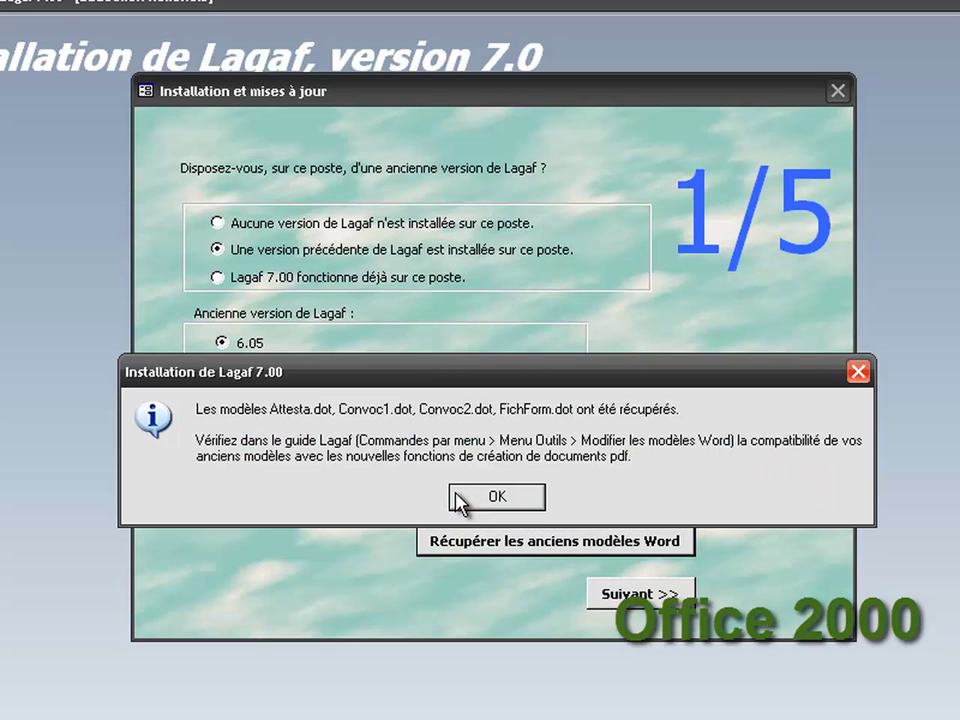
left_click(485, 499)
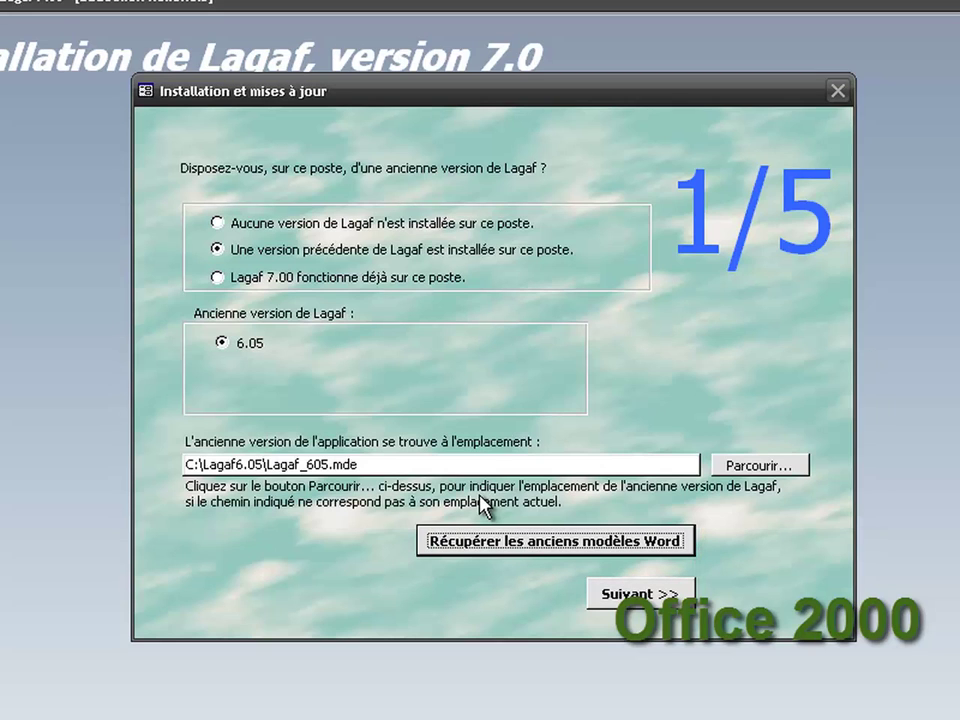
left_click(633, 600)
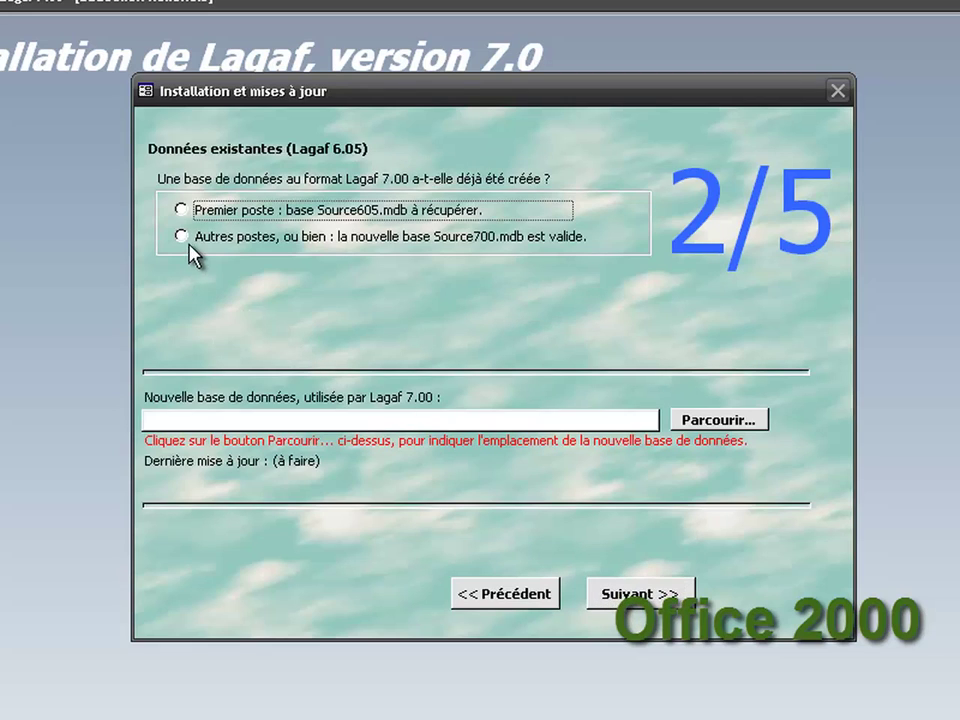
- Declare this the first workstation and create the new Source700.mdb database from Source605.mdb, accepting the exclusive-access requirement
left_click(200, 212)
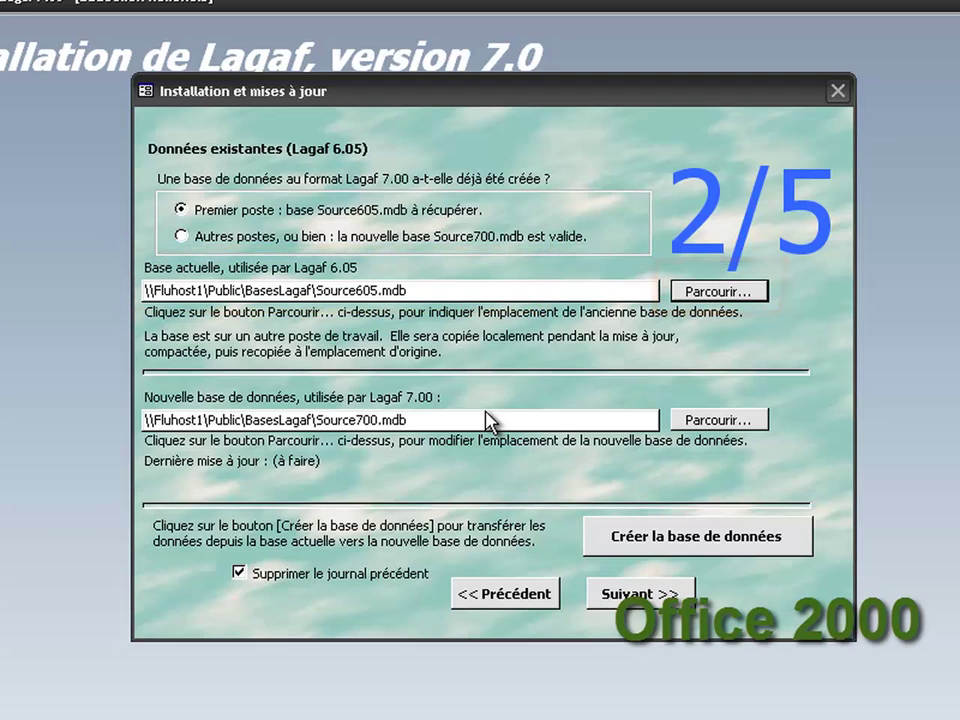
left_click(648, 550)
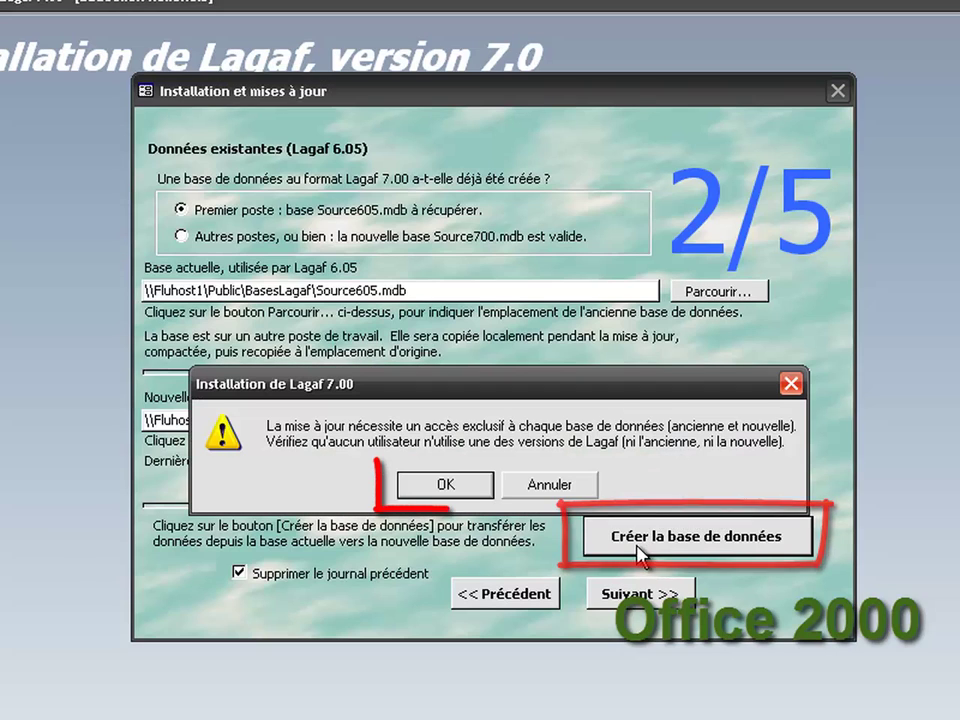
left_click(477, 493)
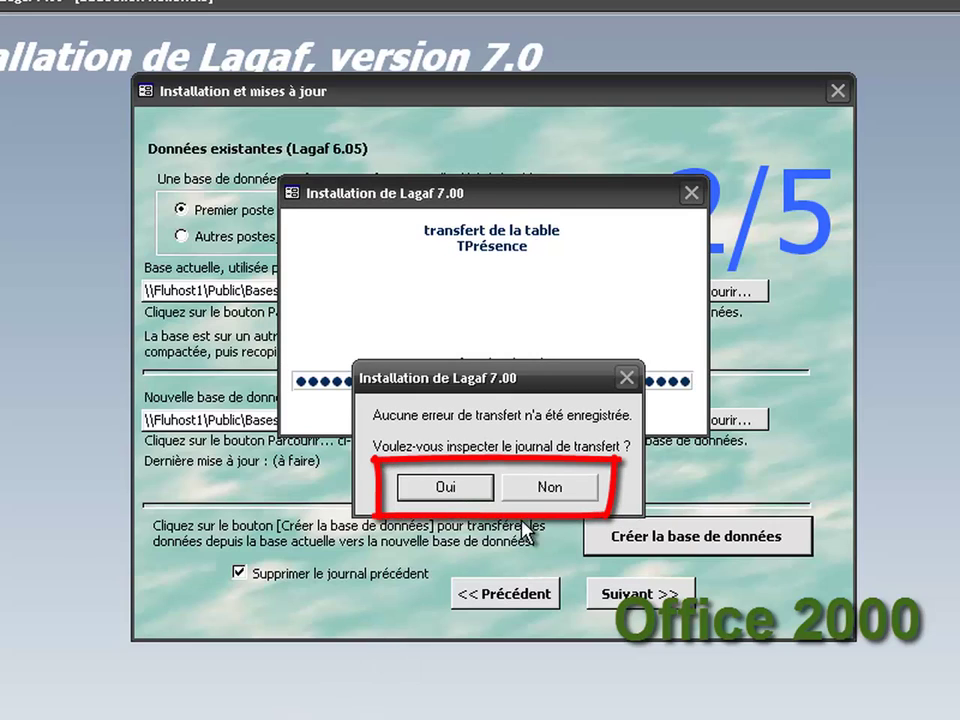
- Inspect the data transfer log for the Source database update, and acknowledge the data copy notice
left_click(455, 486)
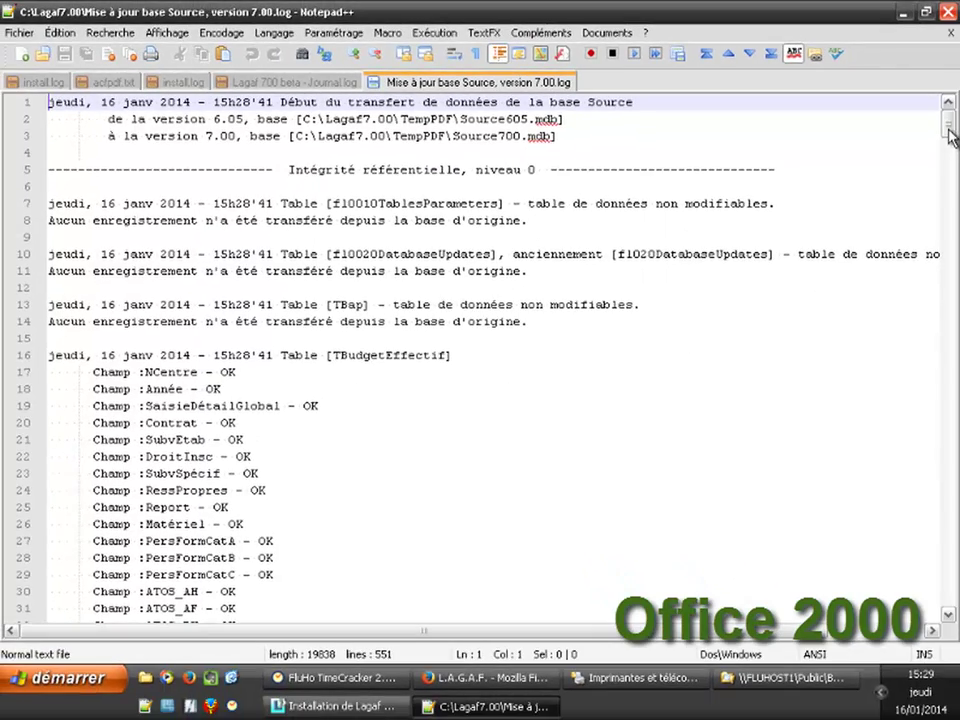
left_click_drag(950, 137, 930, 298)
scroll(927, 261, "down", 18)
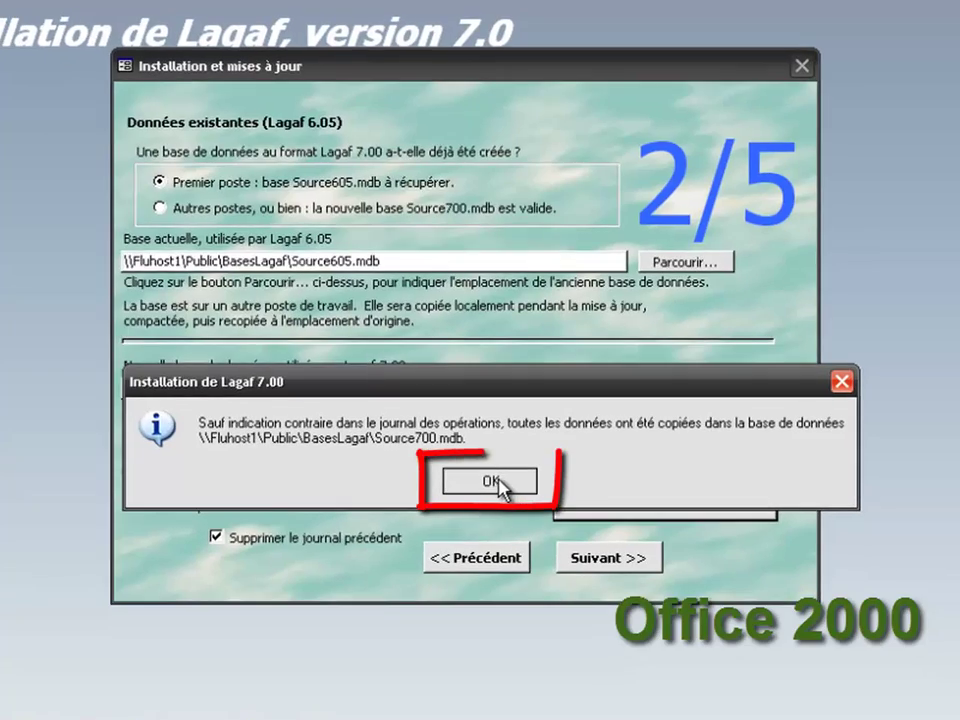
left_click(494, 483)
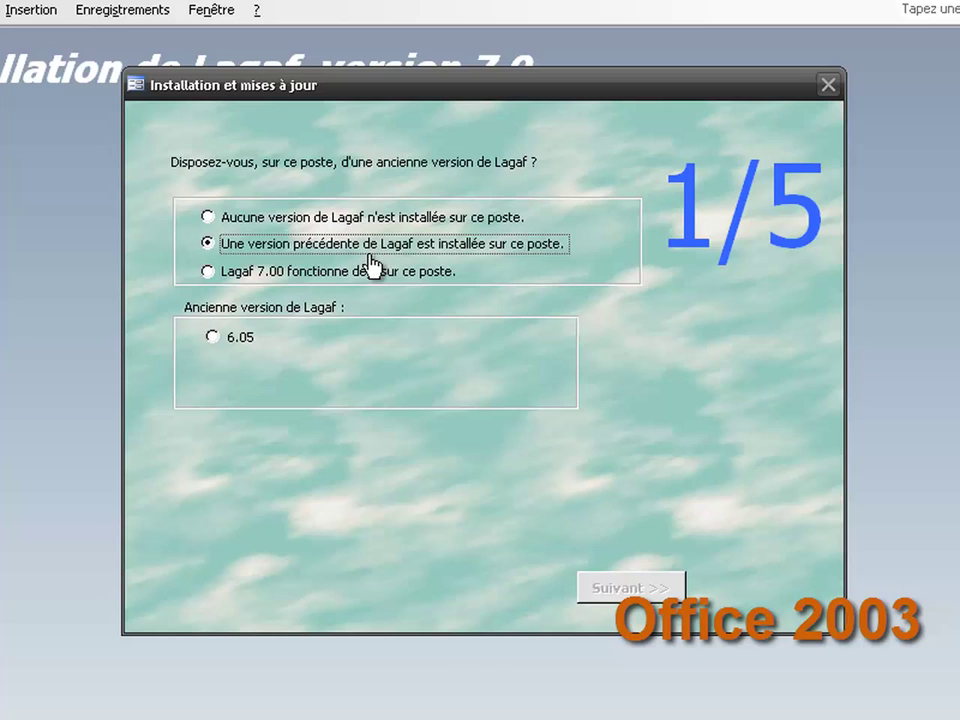
- On the Office 2003 computer, select old version 6.05, request recovery of the old Word templates and advance to page 2/5
left_click(229, 341)
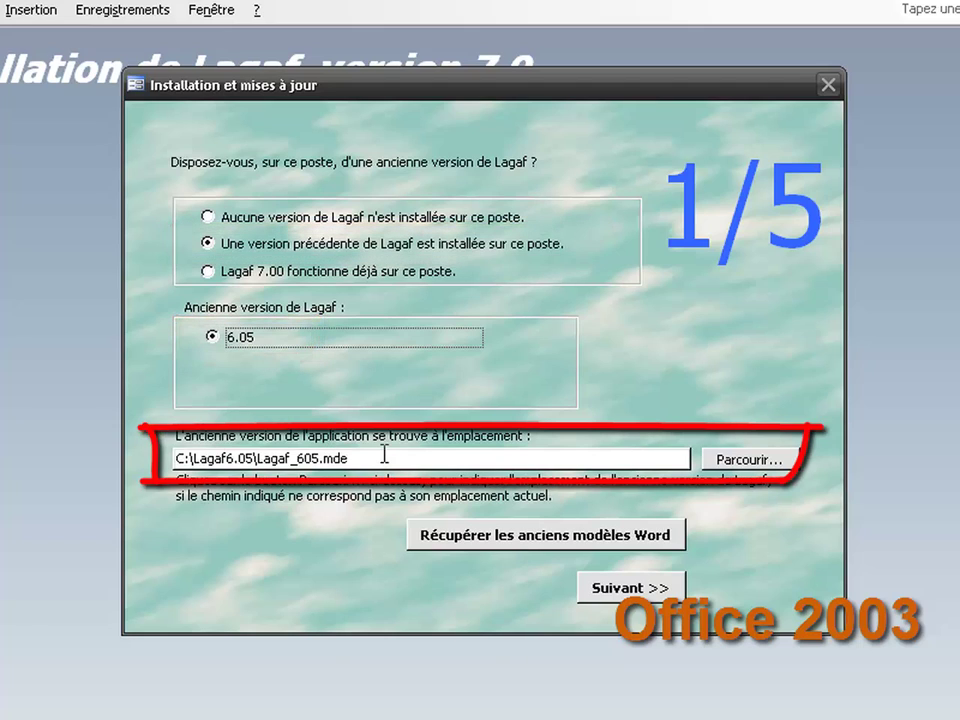
left_click(487, 540)
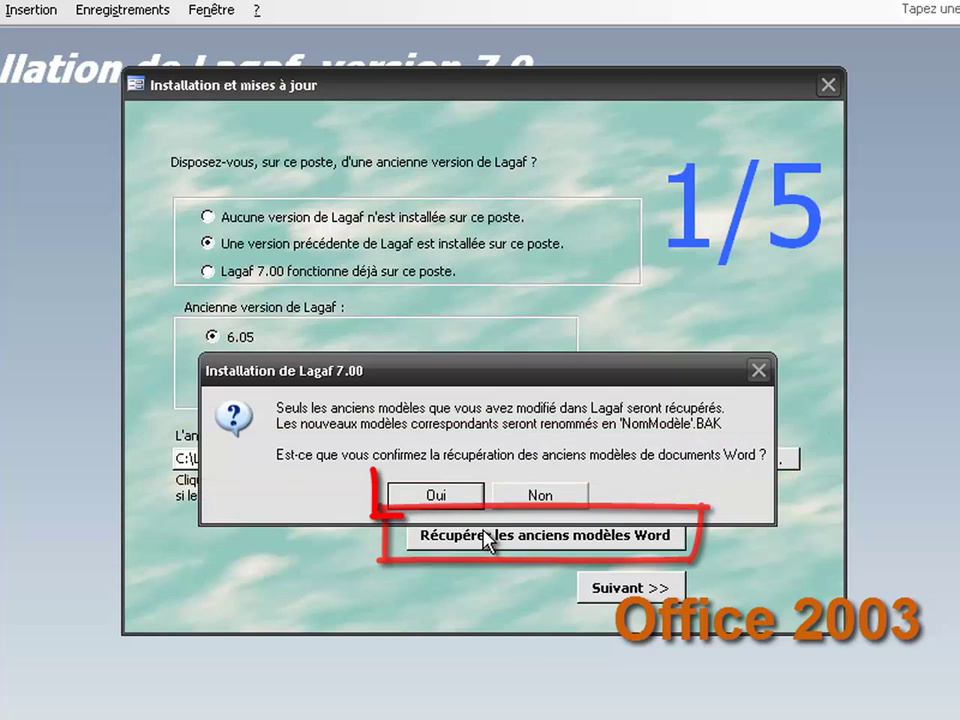
left_click(446, 497)
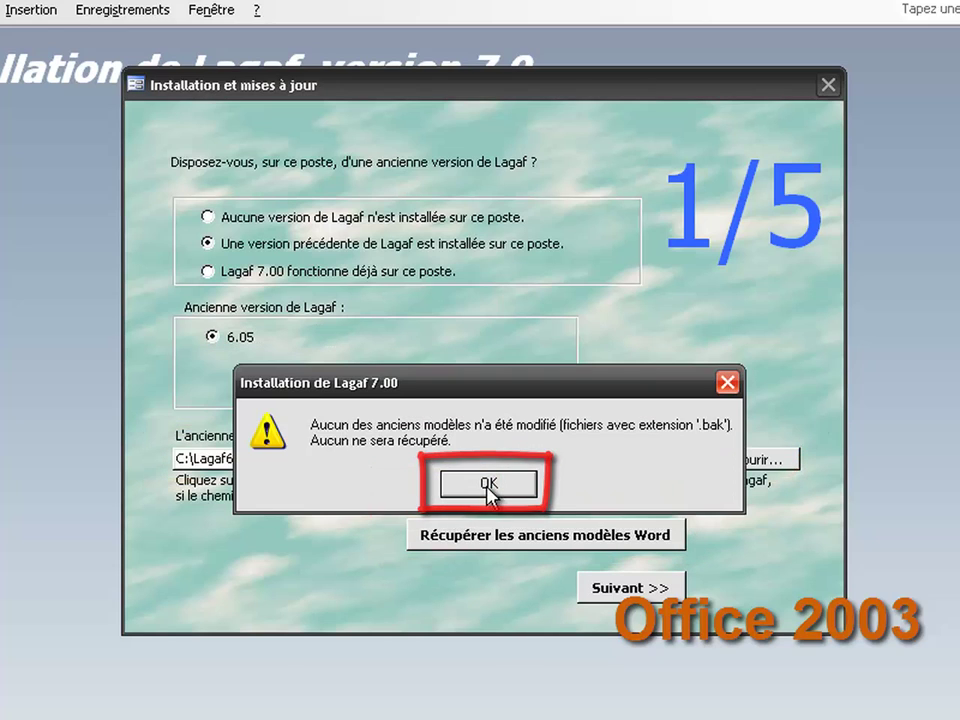
left_click(487, 486)
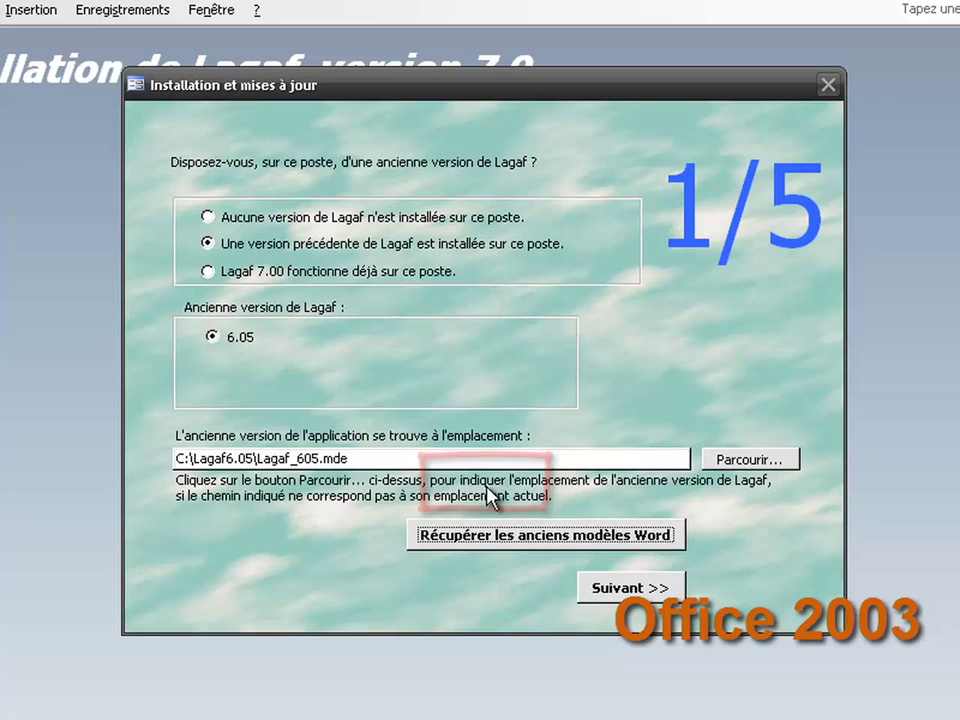
left_click(650, 588)
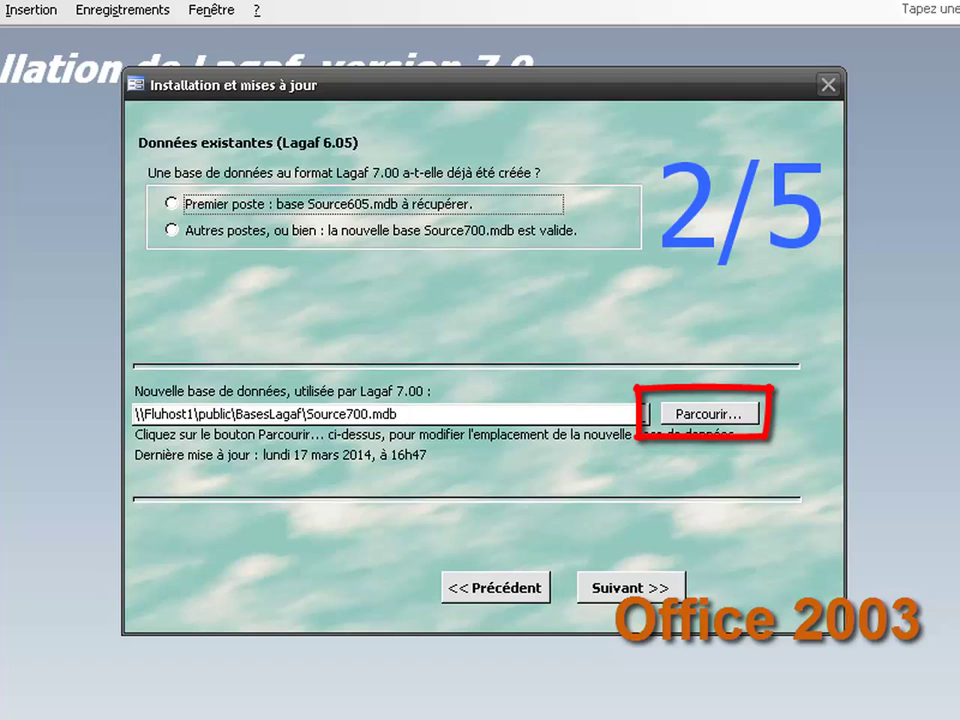
- Point the new database location to Source700.mdb in the BasesLagaf folder and declare that this new base is already valid
left_click(712, 416)
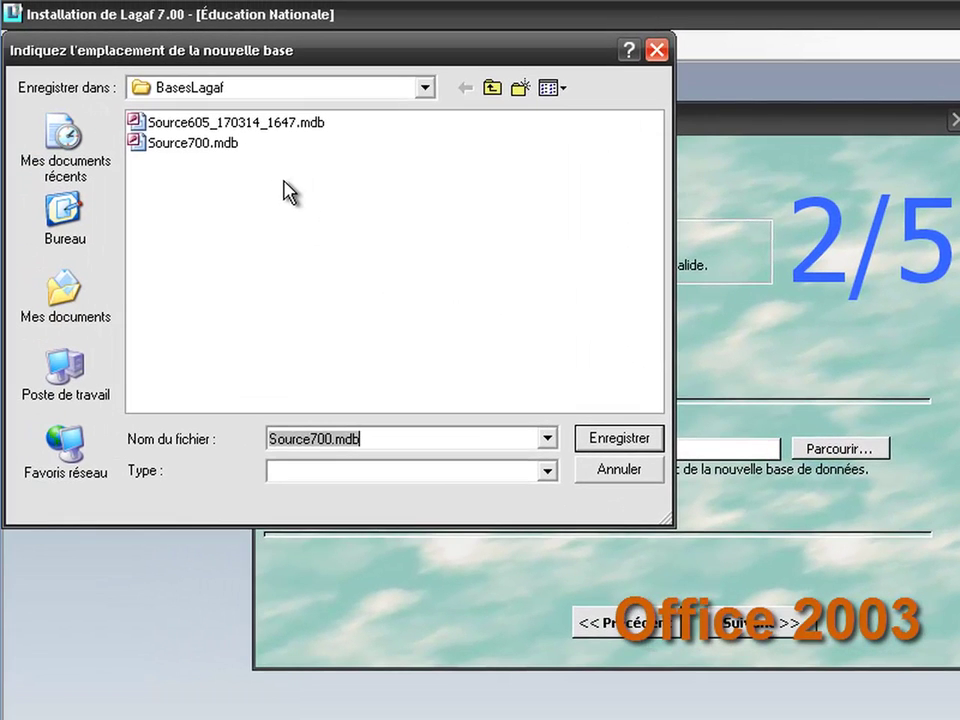
left_click(207, 124)
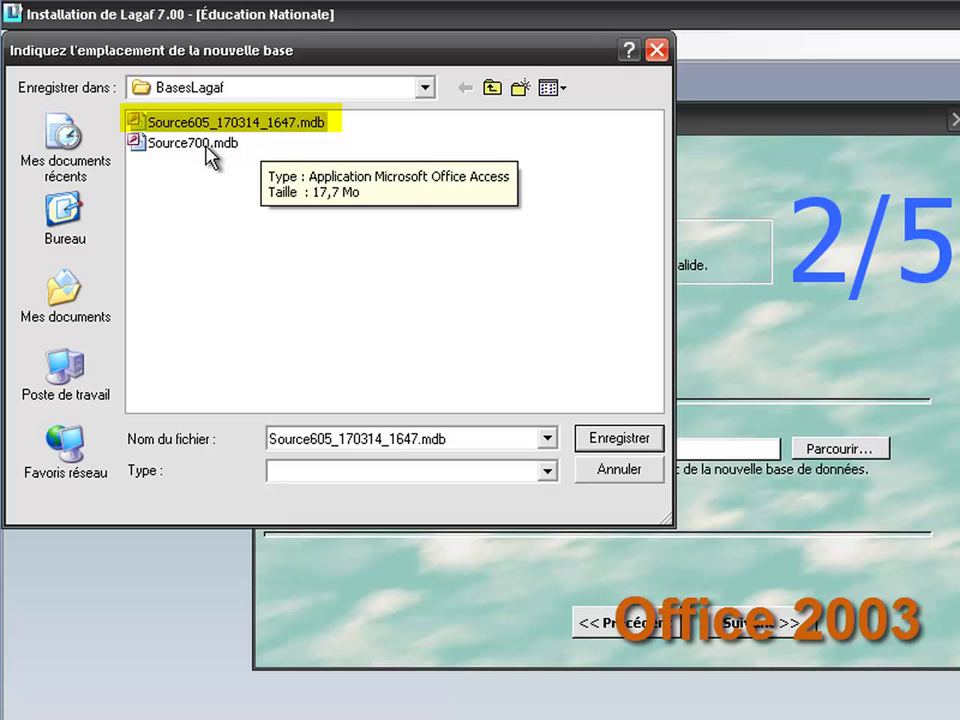
left_click(207, 145)
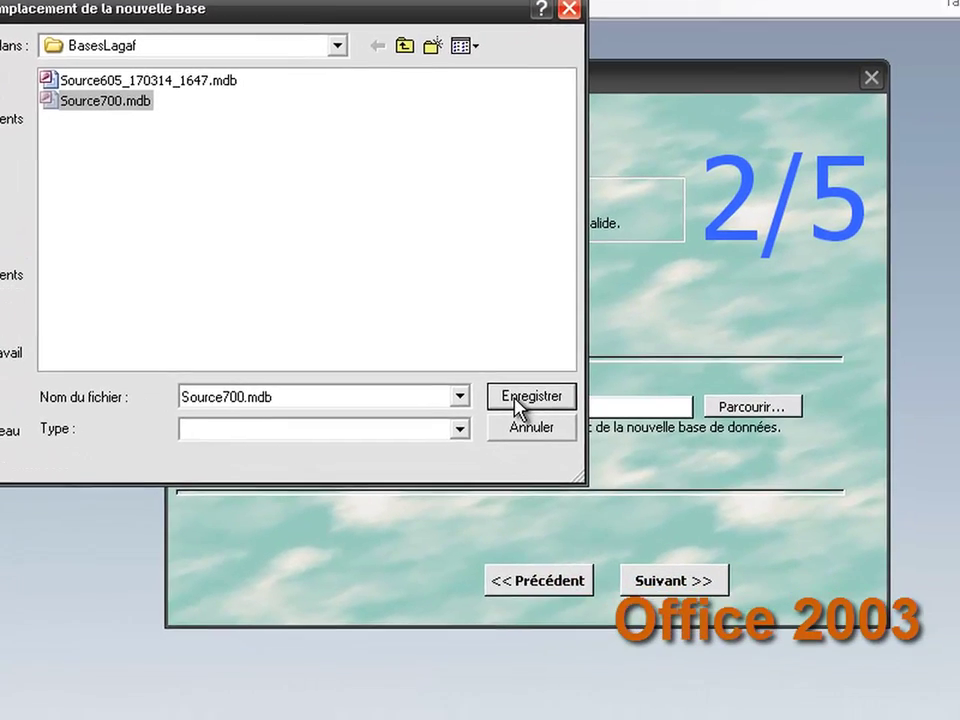
left_click(619, 445)
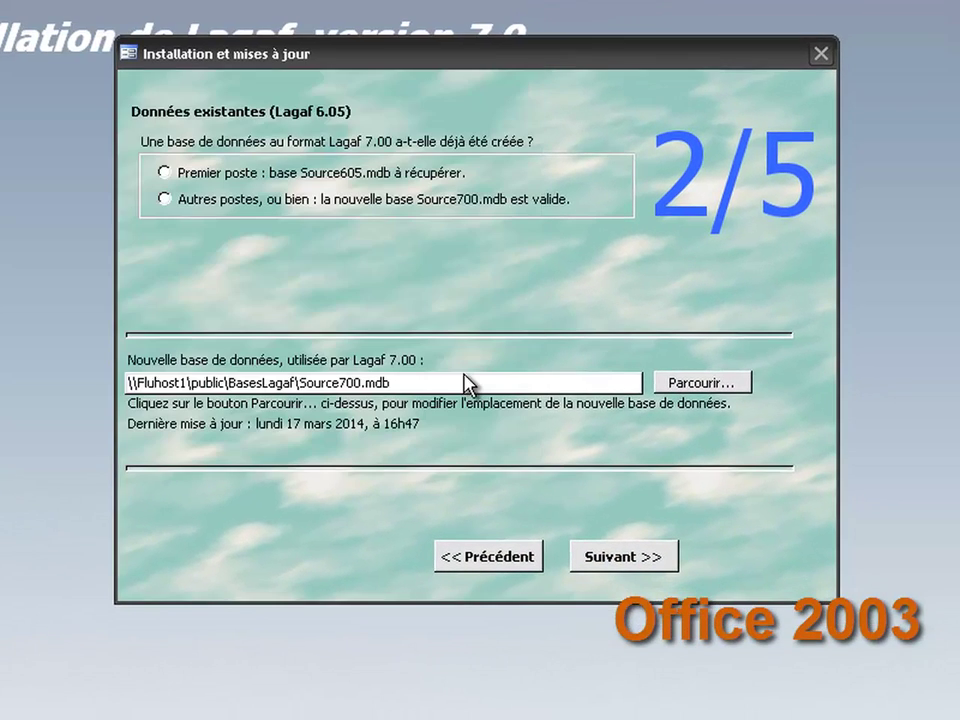
left_click(161, 202)
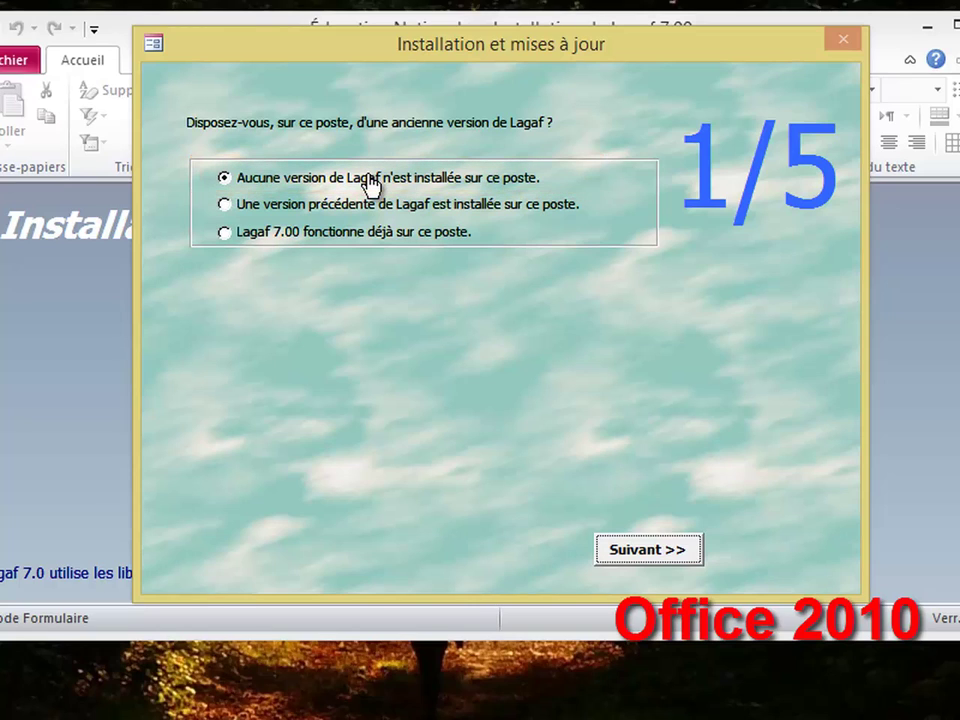
- In the Office 2010 setup without an earlier version, declare the Source700.mdb base valid and locate it in FLUHOST1 > Public > BasesLagaf
left_click(646, 560)
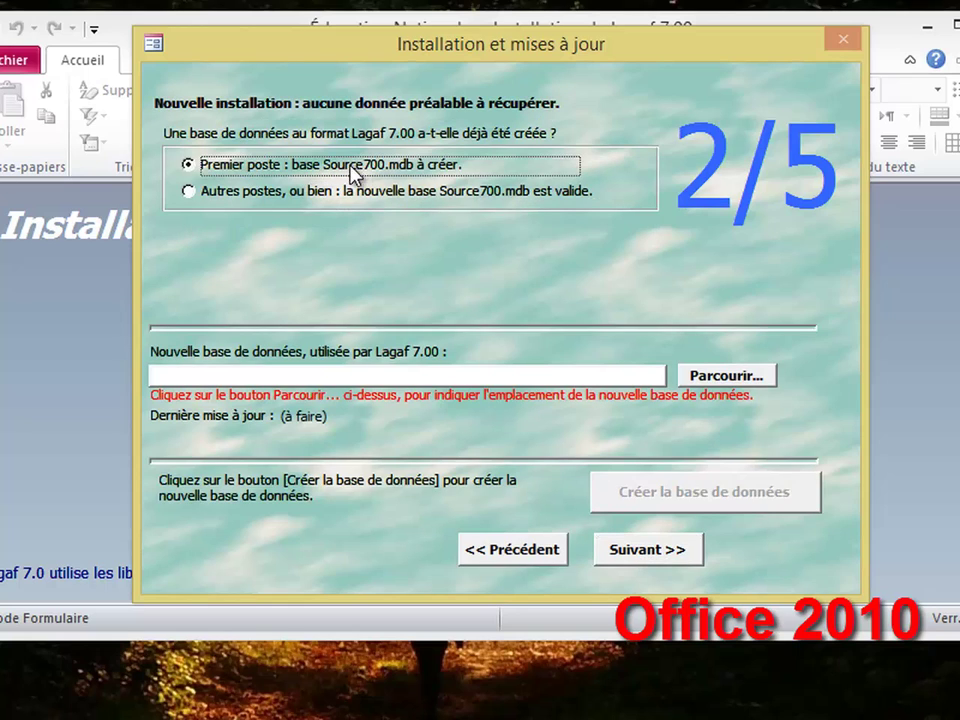
left_click(240, 191)
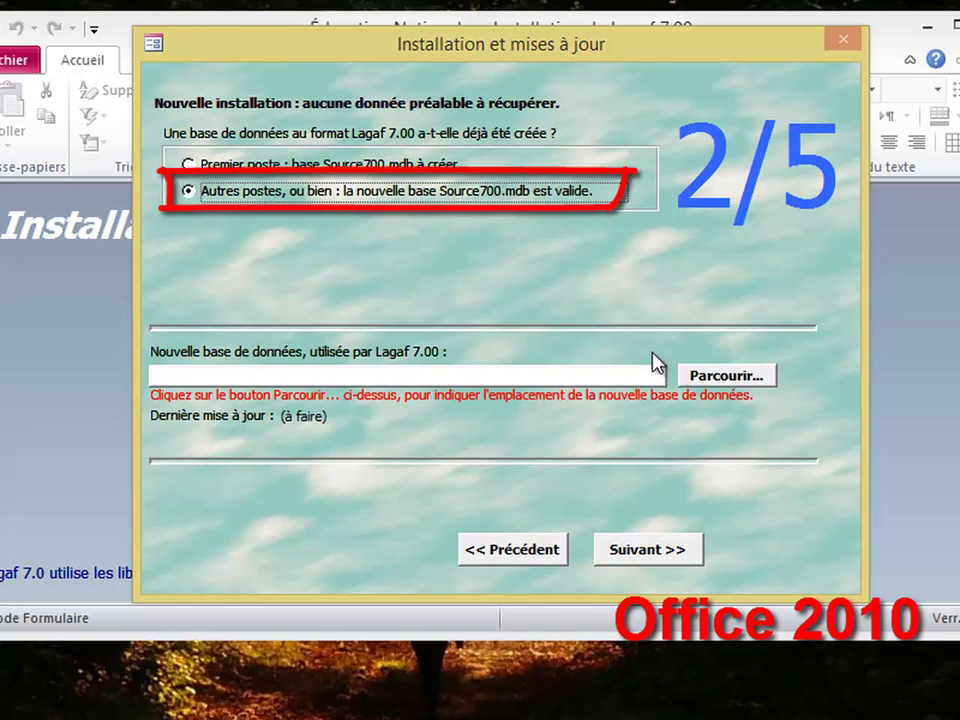
left_click(728, 377)
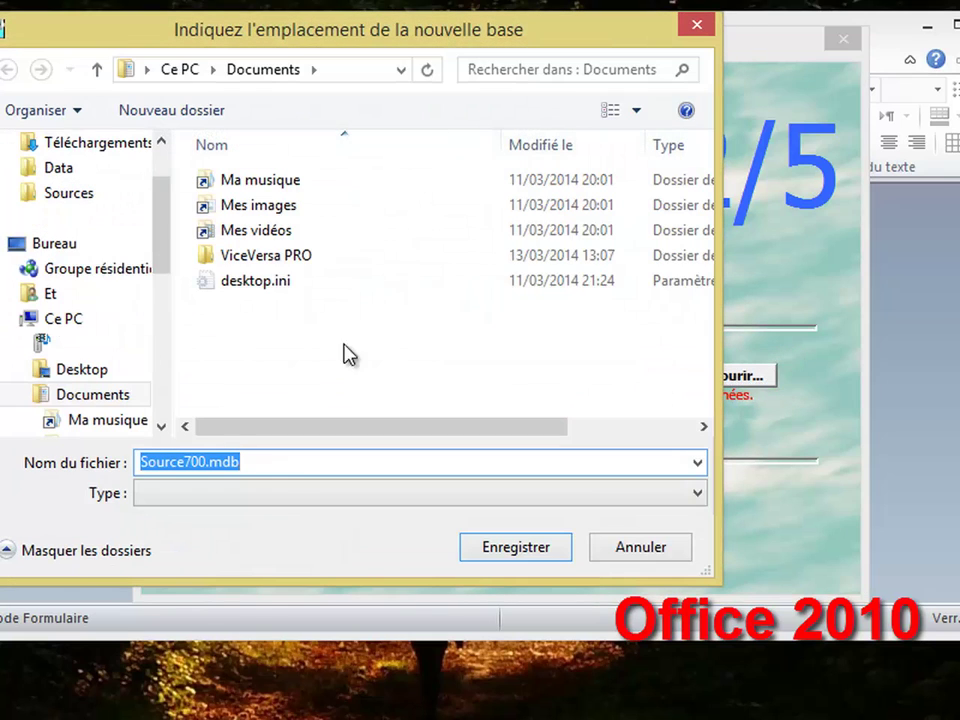
left_click_drag(167, 251, 133, 378)
scroll(133, 378, "down", 1)
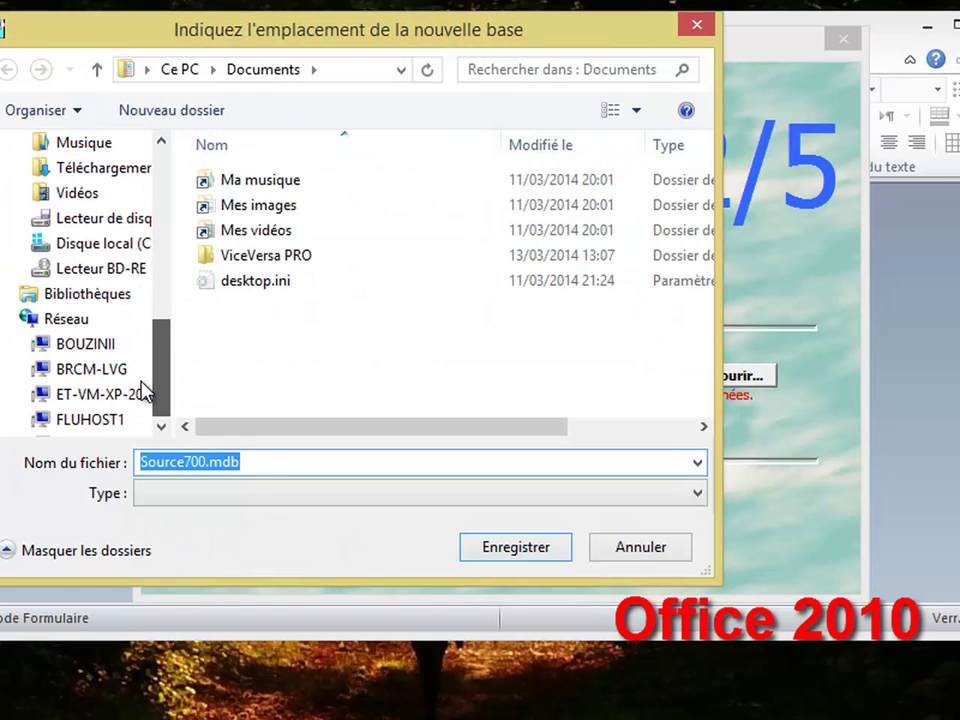
left_click(24, 420)
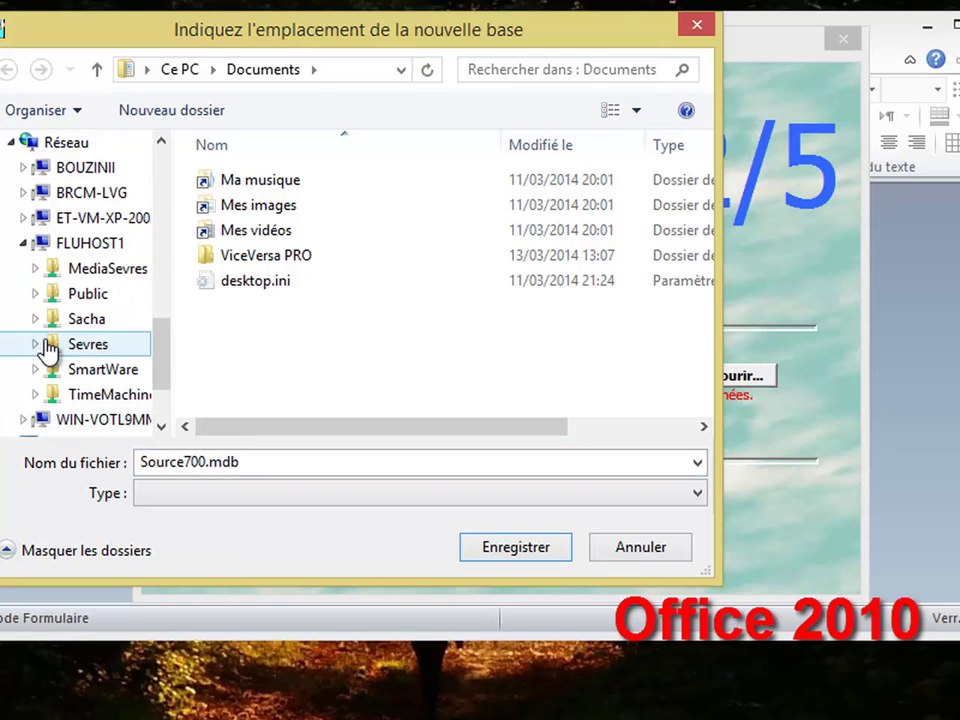
left_click(35, 295)
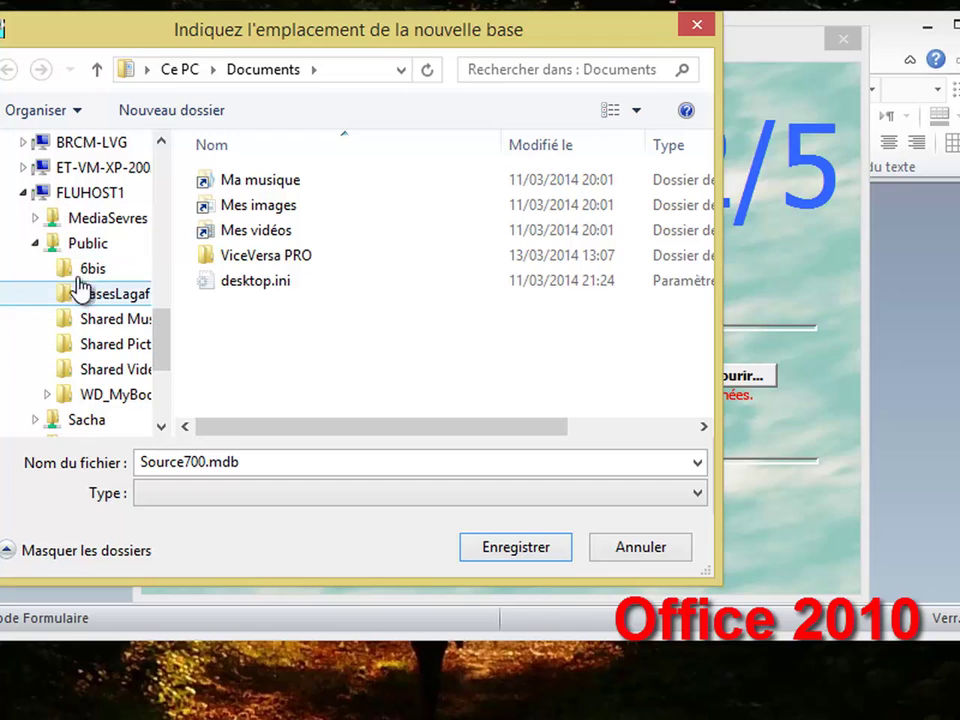
left_click(98, 300)
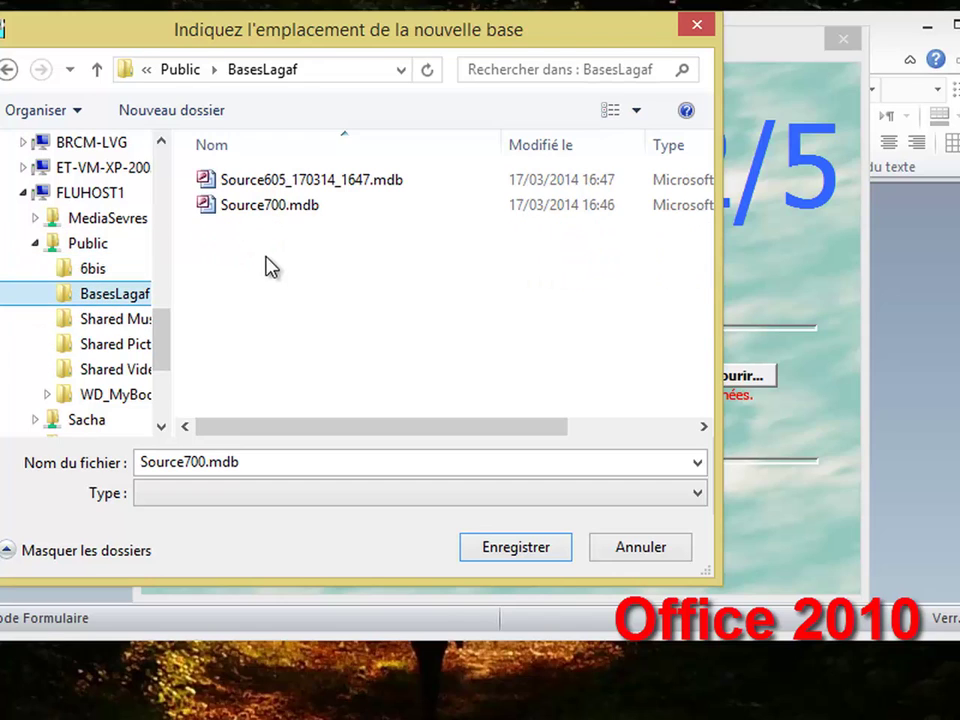
left_click(281, 208)
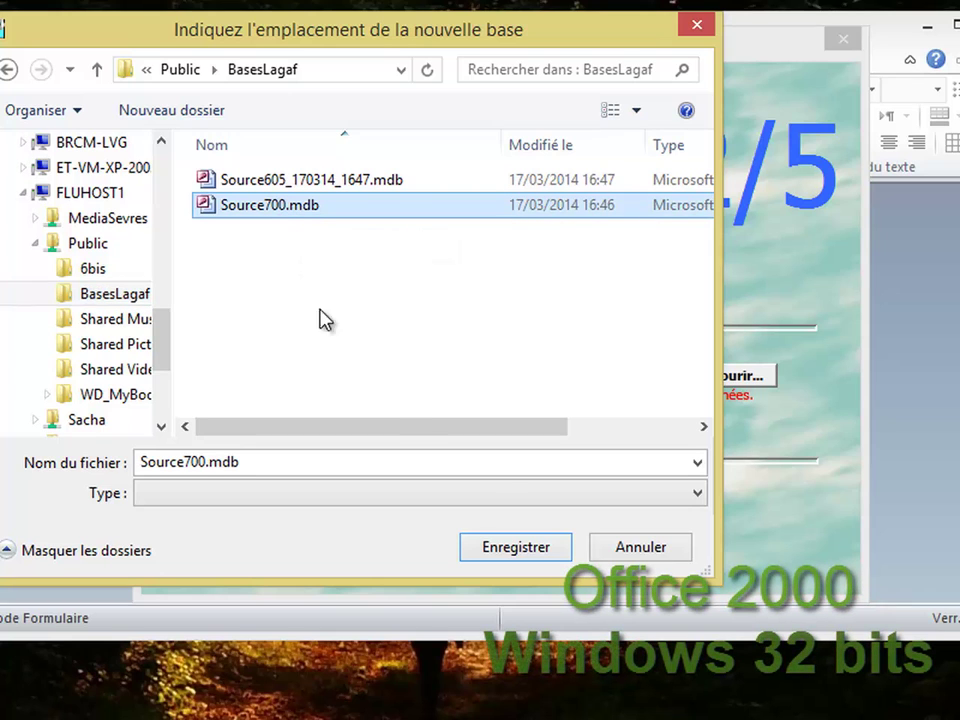
left_click(520, 555)
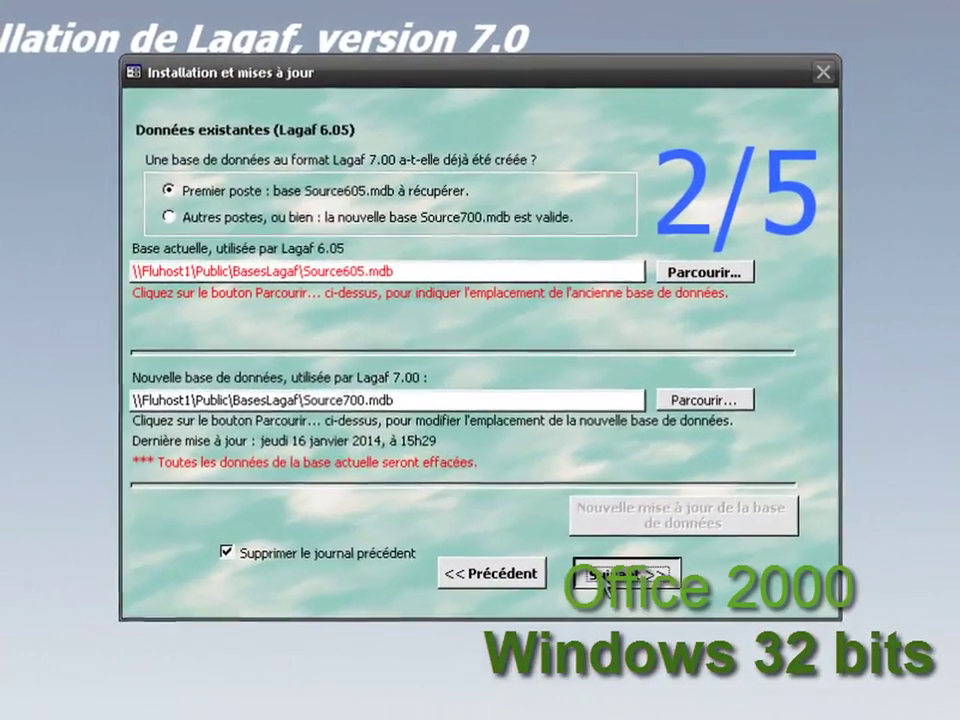
- Advance to page 4/5 without choosing read-only installation, and install the 64-bit Lagaf PDF 7 converter, authorising Amyuni Setup and rechecking driver detection
left_click(605, 582)
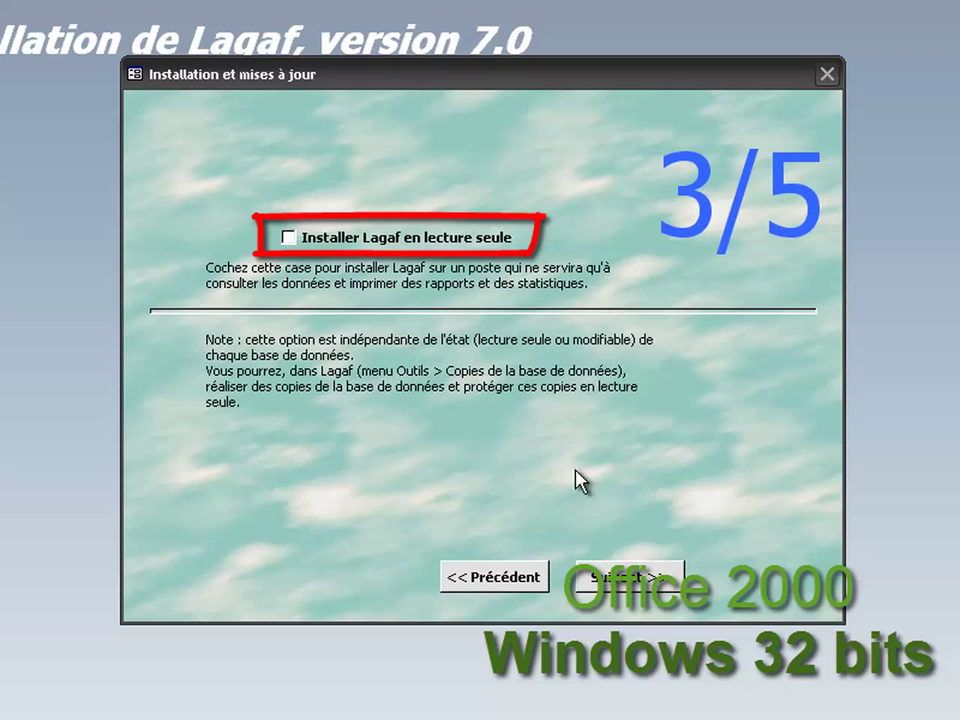
left_click(670, 585)
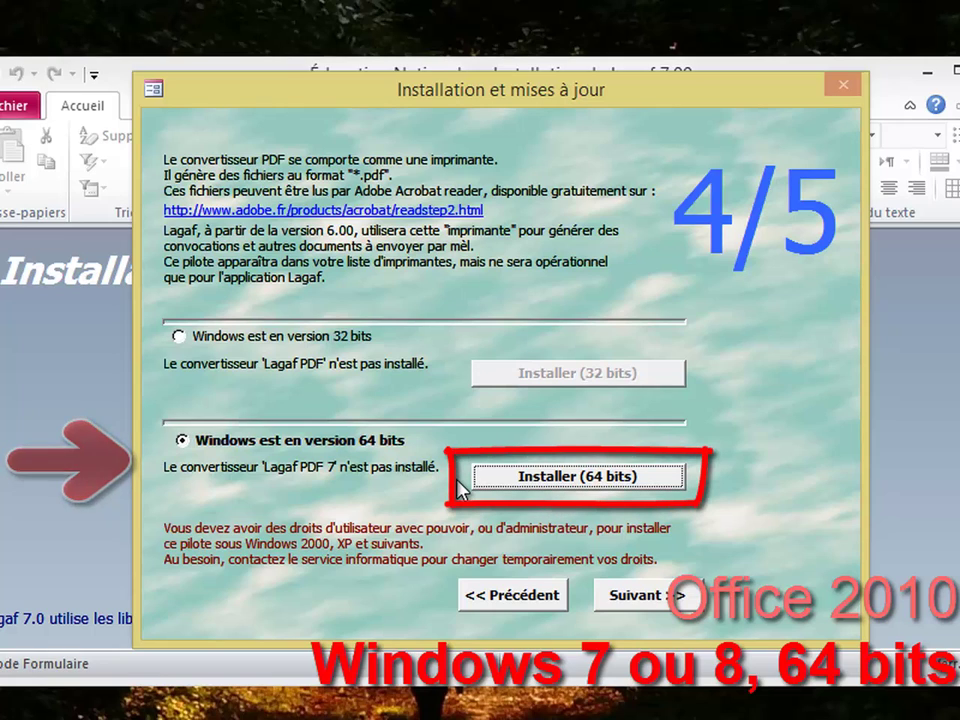
left_click(578, 478)
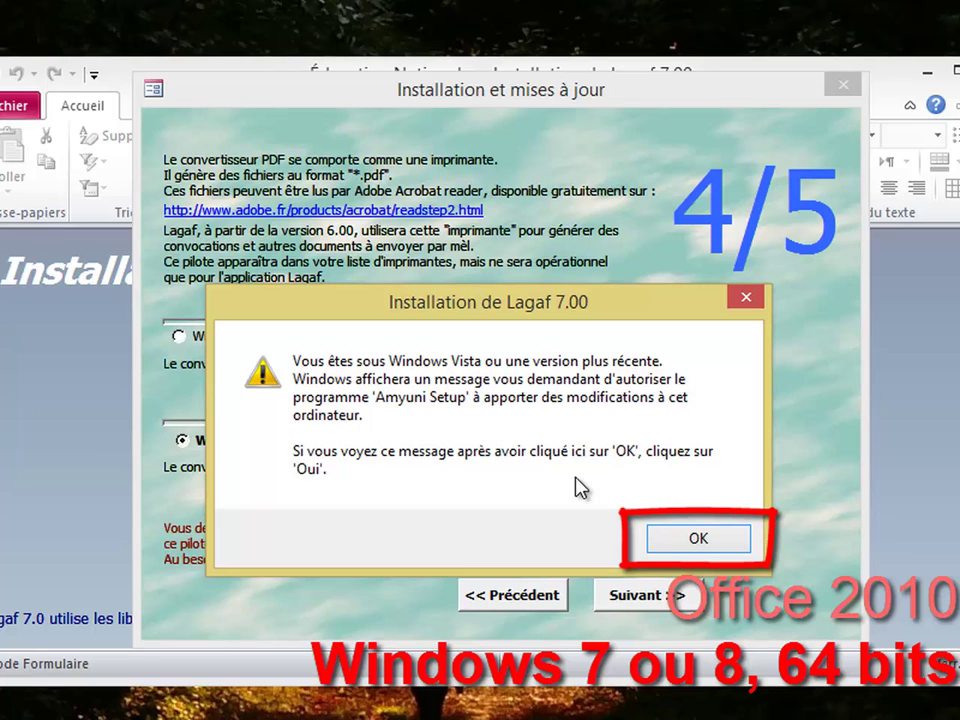
left_click(697, 540)
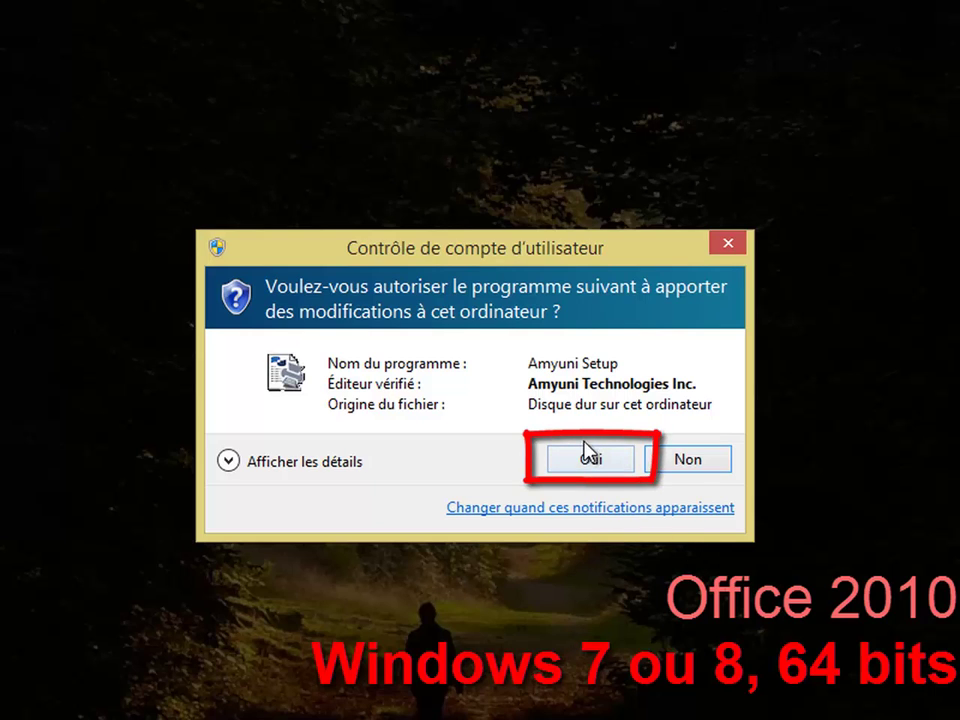
left_click(592, 463)
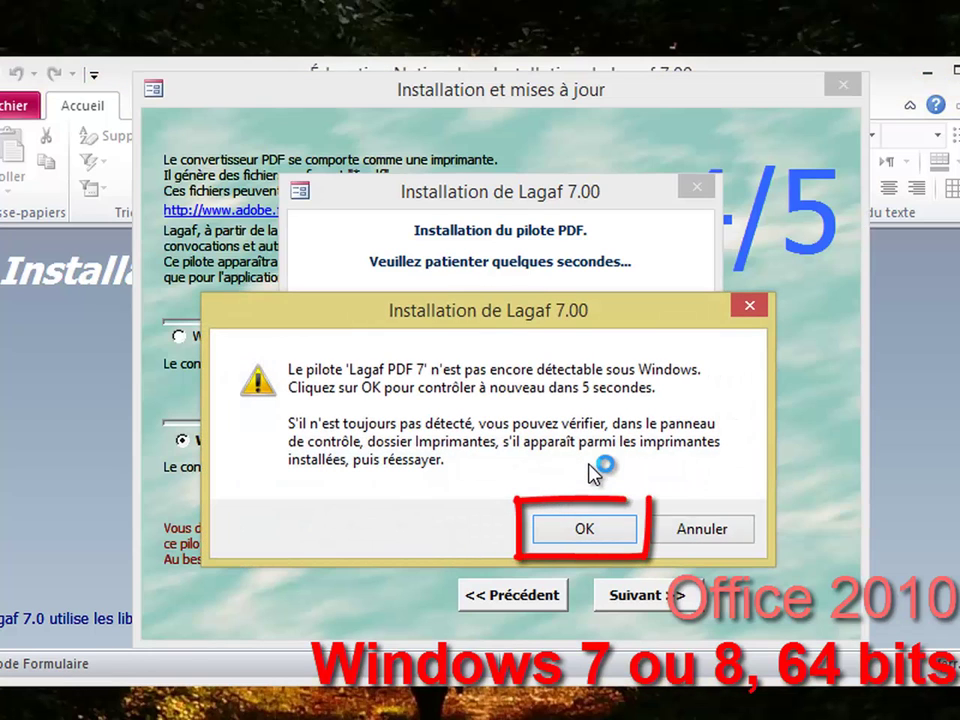
left_click(611, 533)
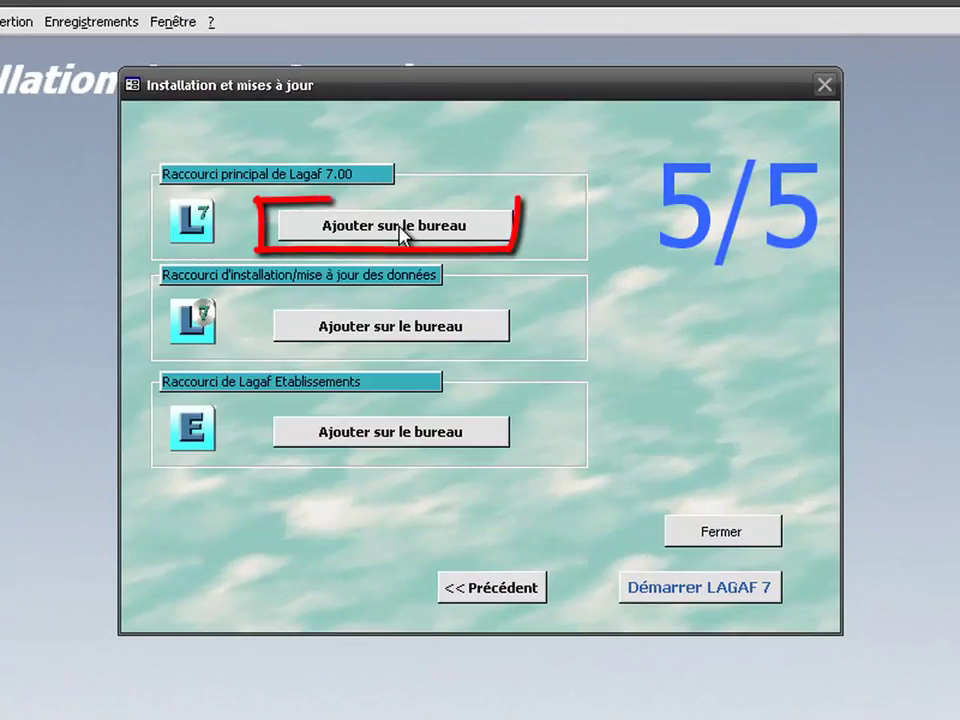
- Add desktop shortcuts for Lagaf 7.00, the data installation/update tool and Lagaf Etablissements, and start Lagaf 7
left_click(401, 234)
left_click(410, 326)
left_click(400, 445)
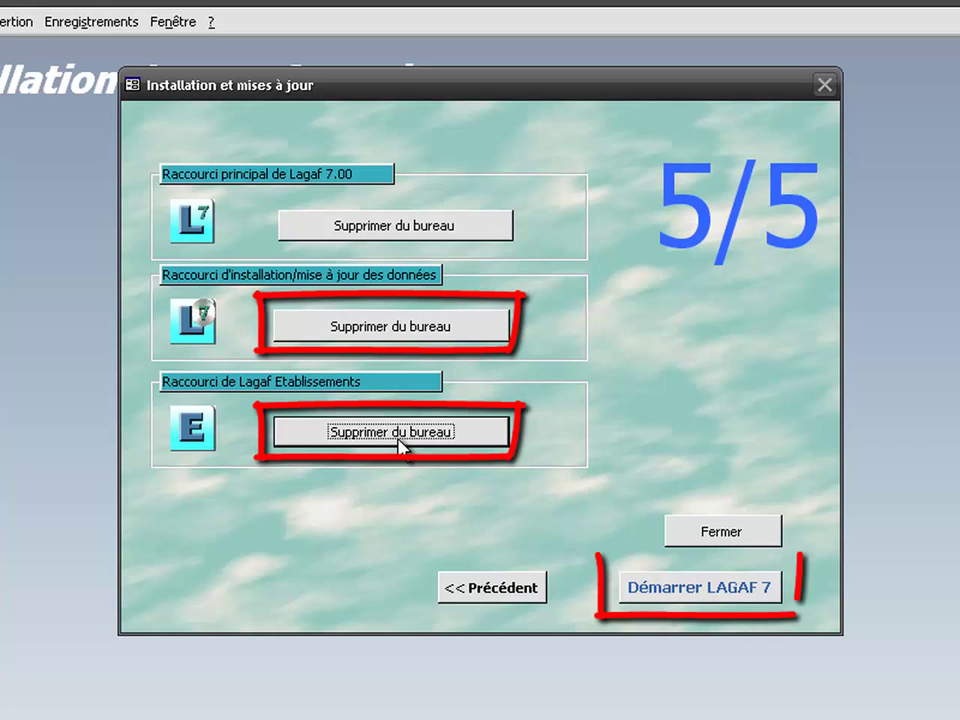
left_click(733, 595)
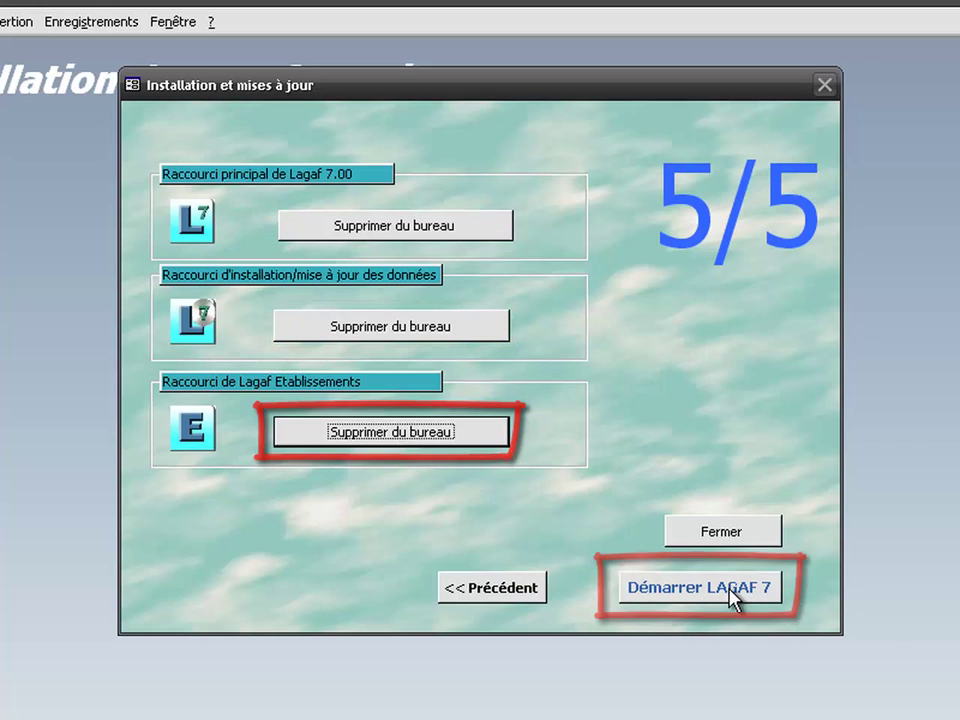